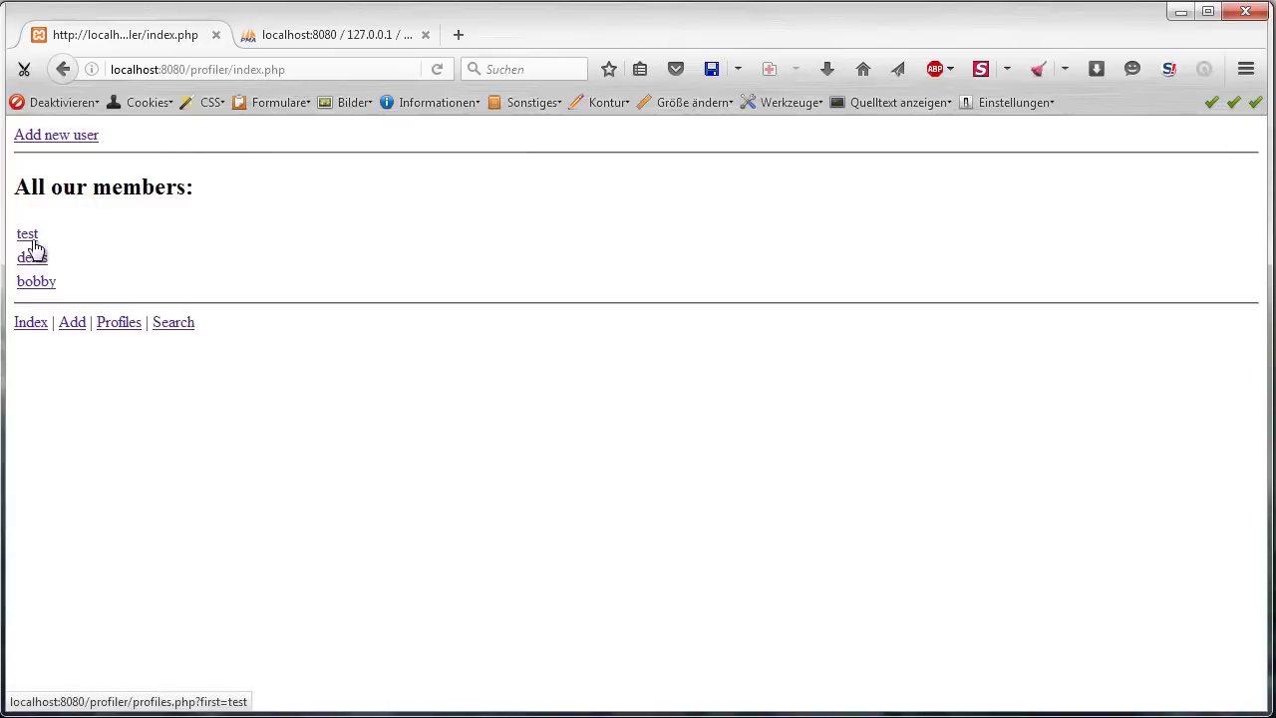
# Glance at the users table in the database, then return to the Profiler members list
pyautogui.click(333, 42)
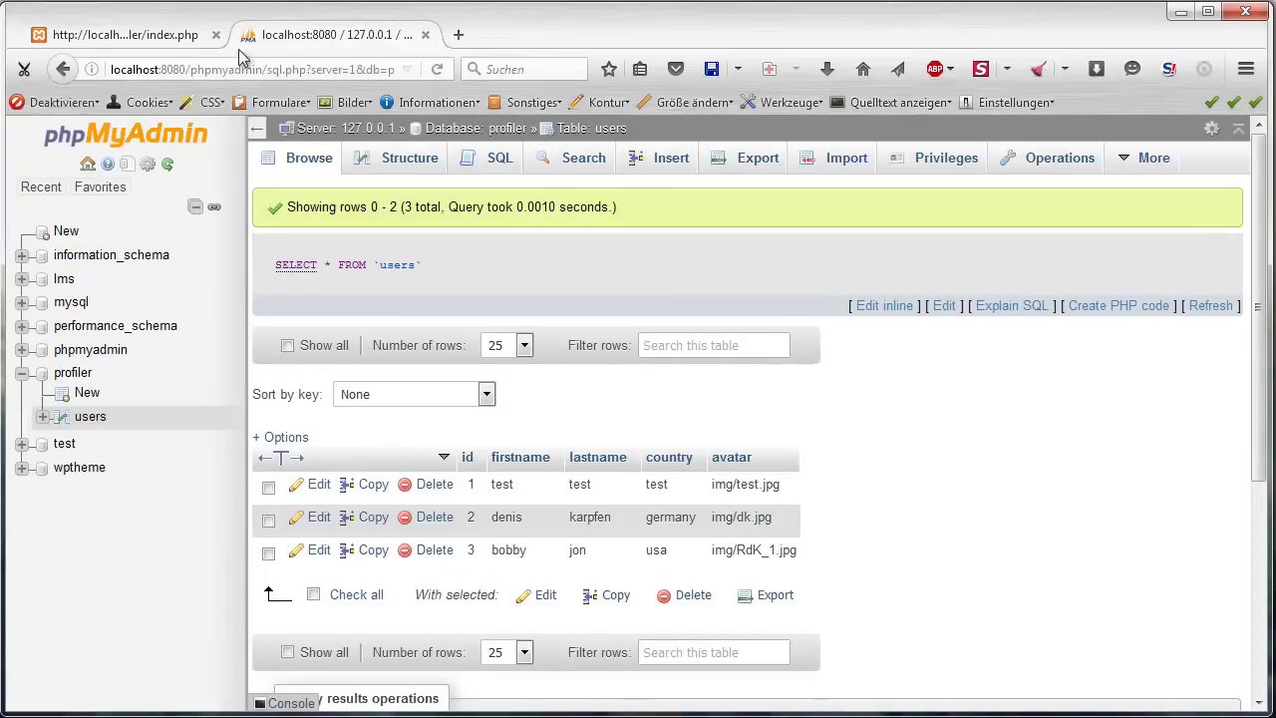
pyautogui.click(179, 36)
# View the test, denis and bobby profiles in turn, then return to the Index list
pyautogui.click(22, 240)
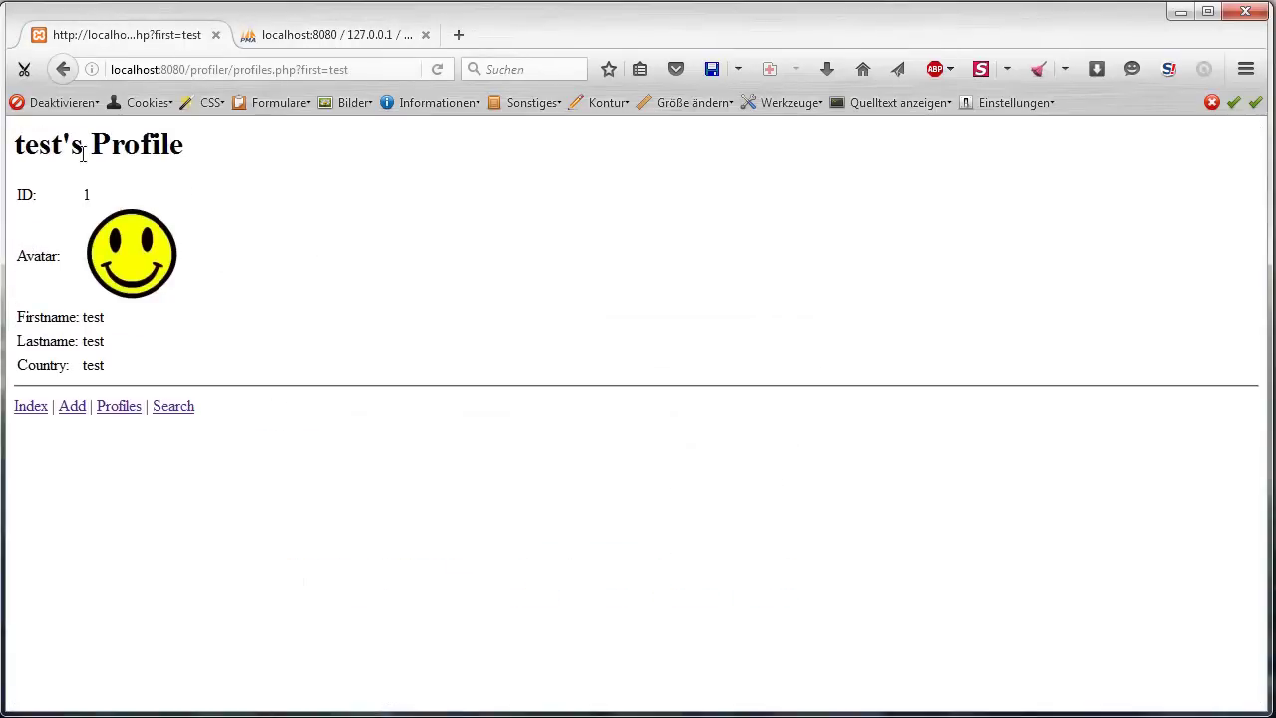
pyautogui.click(63, 69)
pyautogui.click(32, 258)
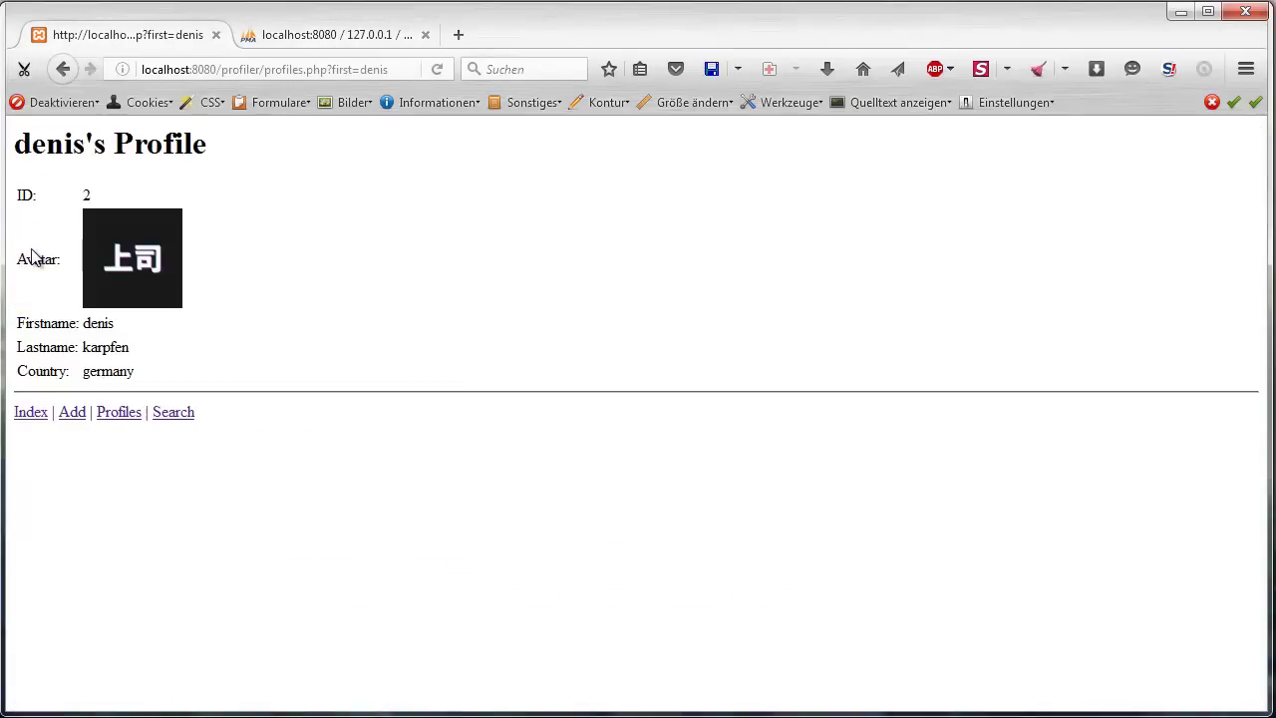
pyautogui.click(62, 69)
pyautogui.click(32, 284)
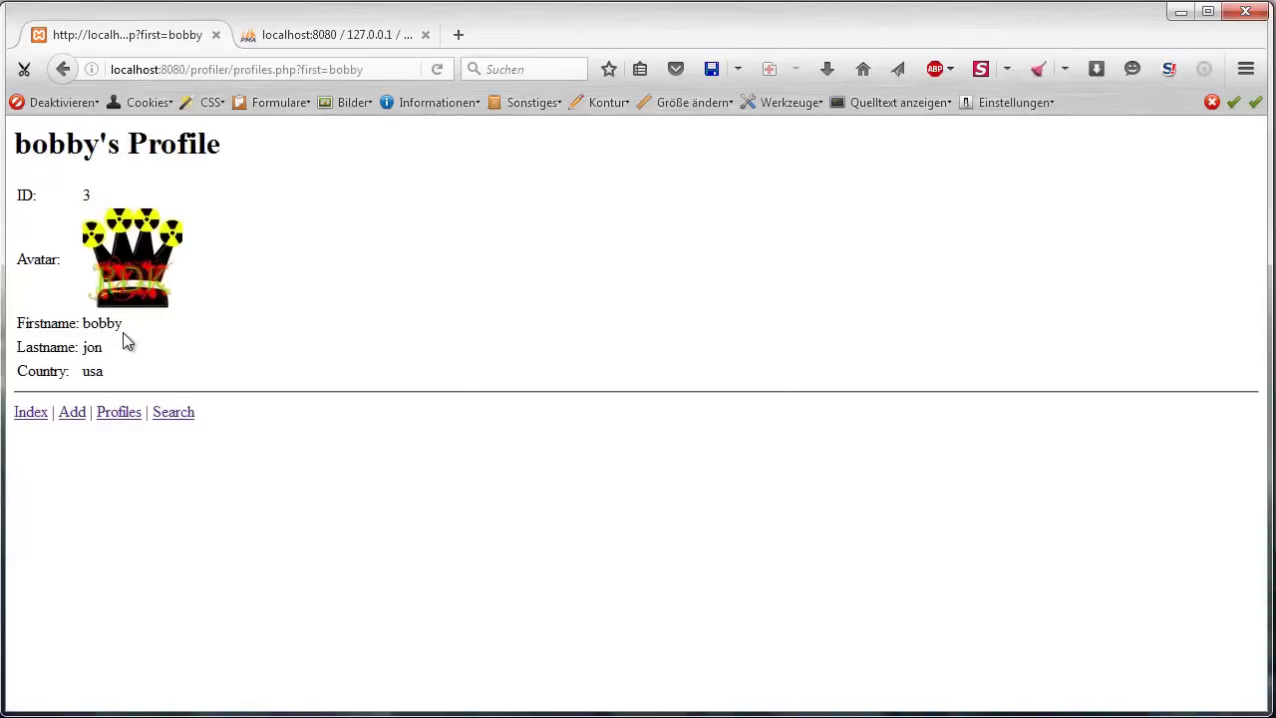
pyautogui.click(29, 415)
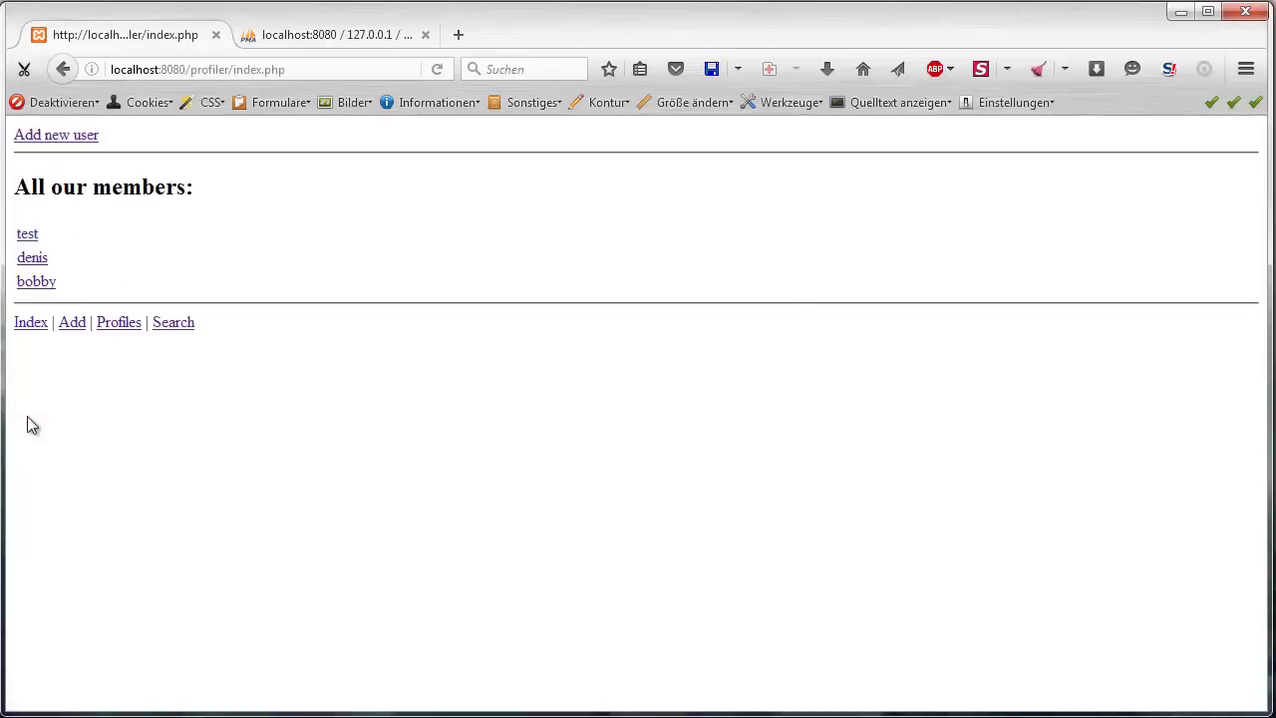
# Open the all-members profiles page and scroll through it
pyautogui.click(118, 327)
pyautogui.click(120, 329)
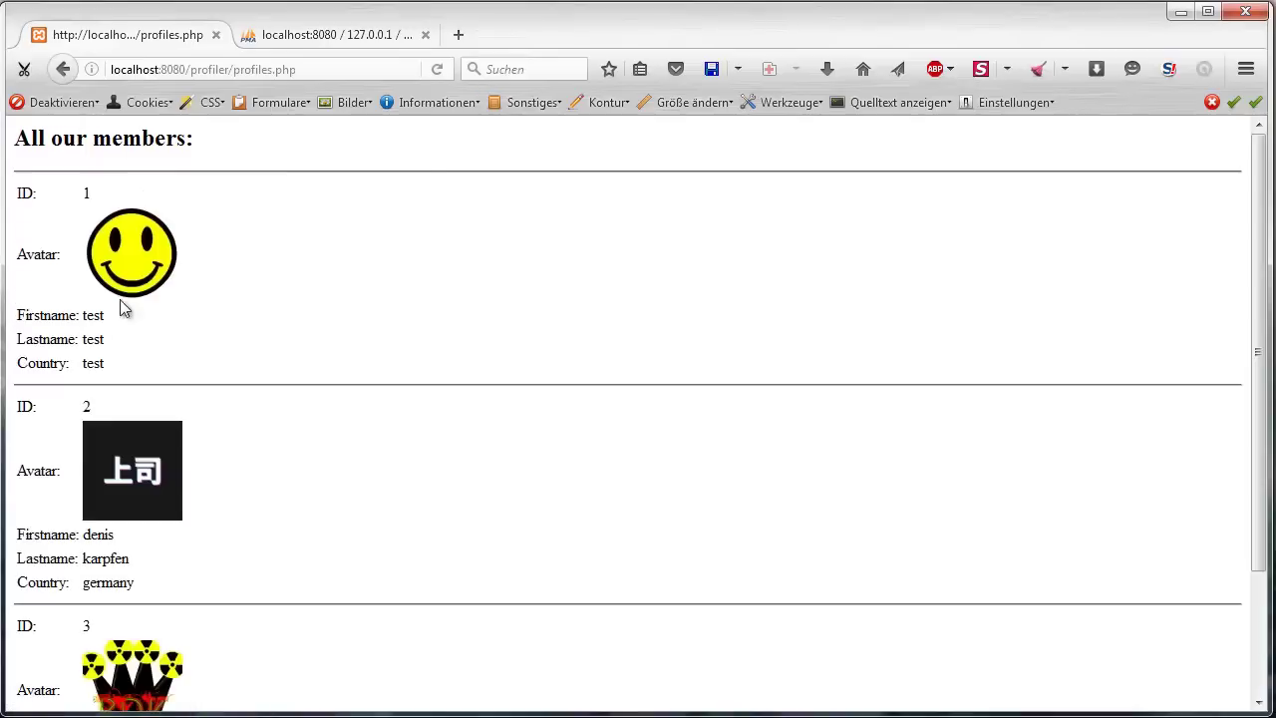
pyautogui.scroll(-3, 199, 454)
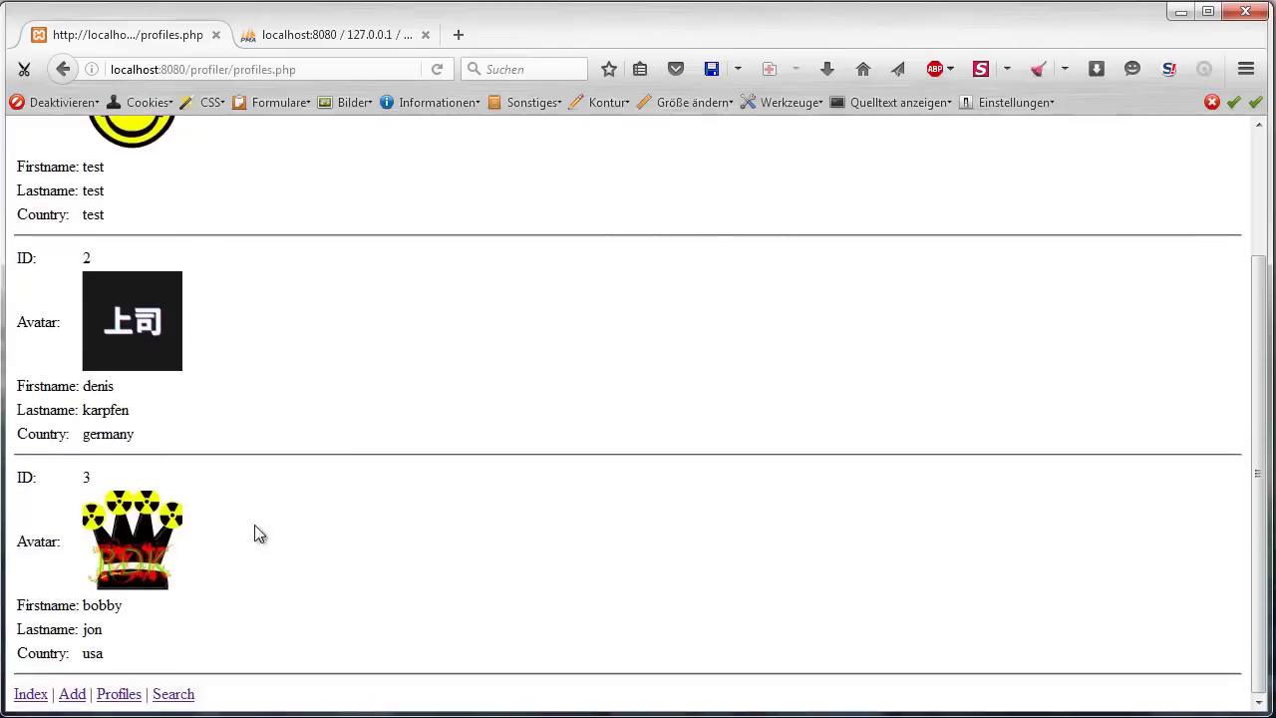
# Append ?first=bobby to the profiles.php address to load bobby's profile
pyautogui.click(329, 69)
pyautogui.doubleClick(329, 69)
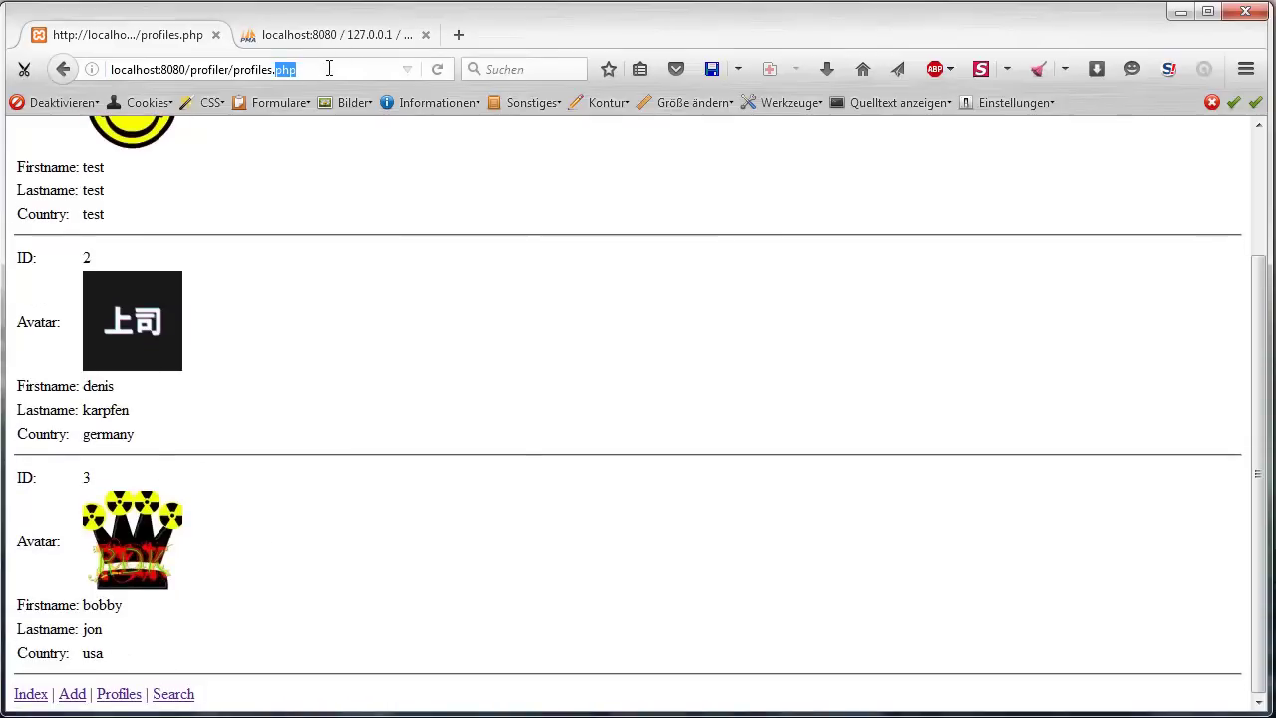
pyautogui.click(329, 69)
pyautogui.click(330, 69)
pyautogui.write('?first')
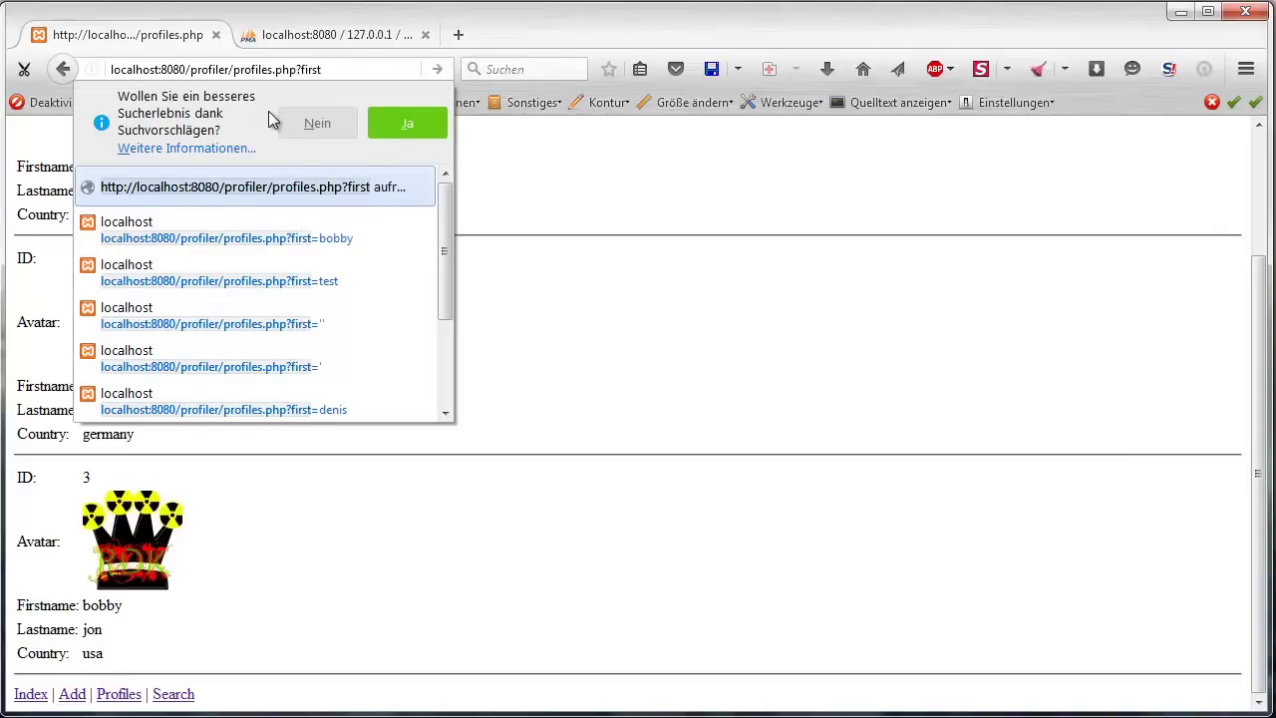
pyautogui.write('=')
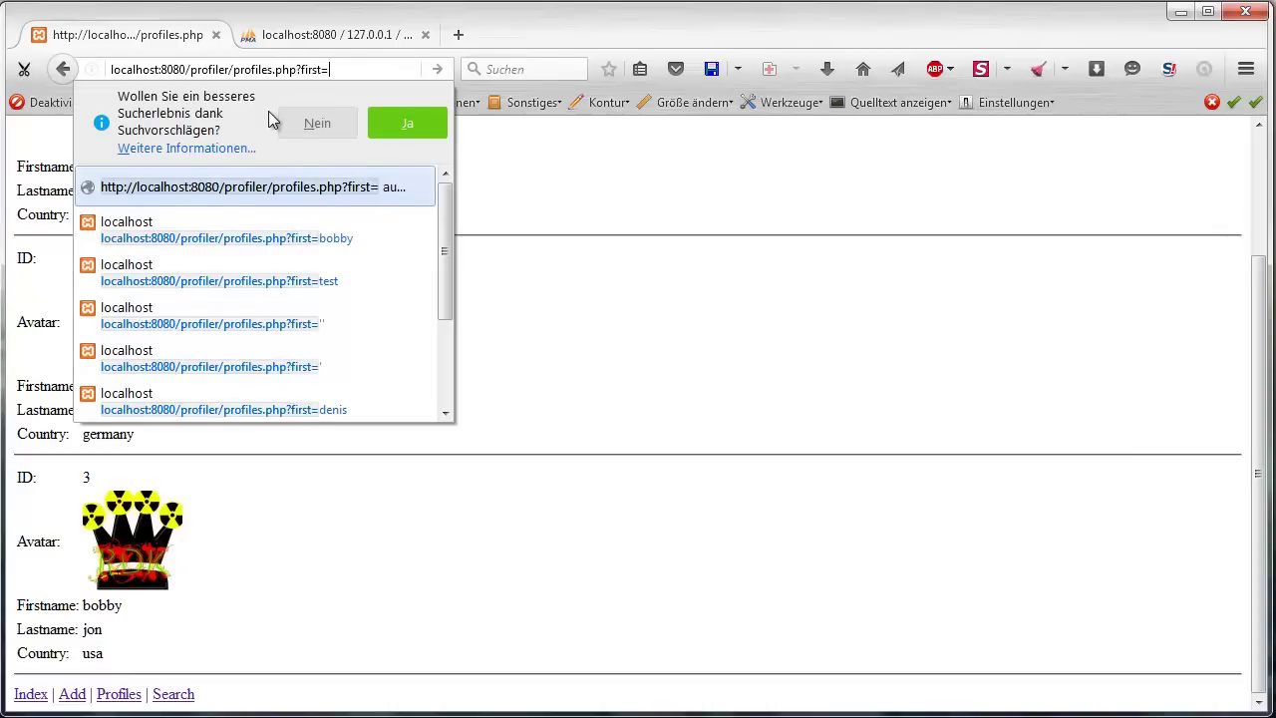
pyautogui.write('bobby')
pyautogui.press('Return')
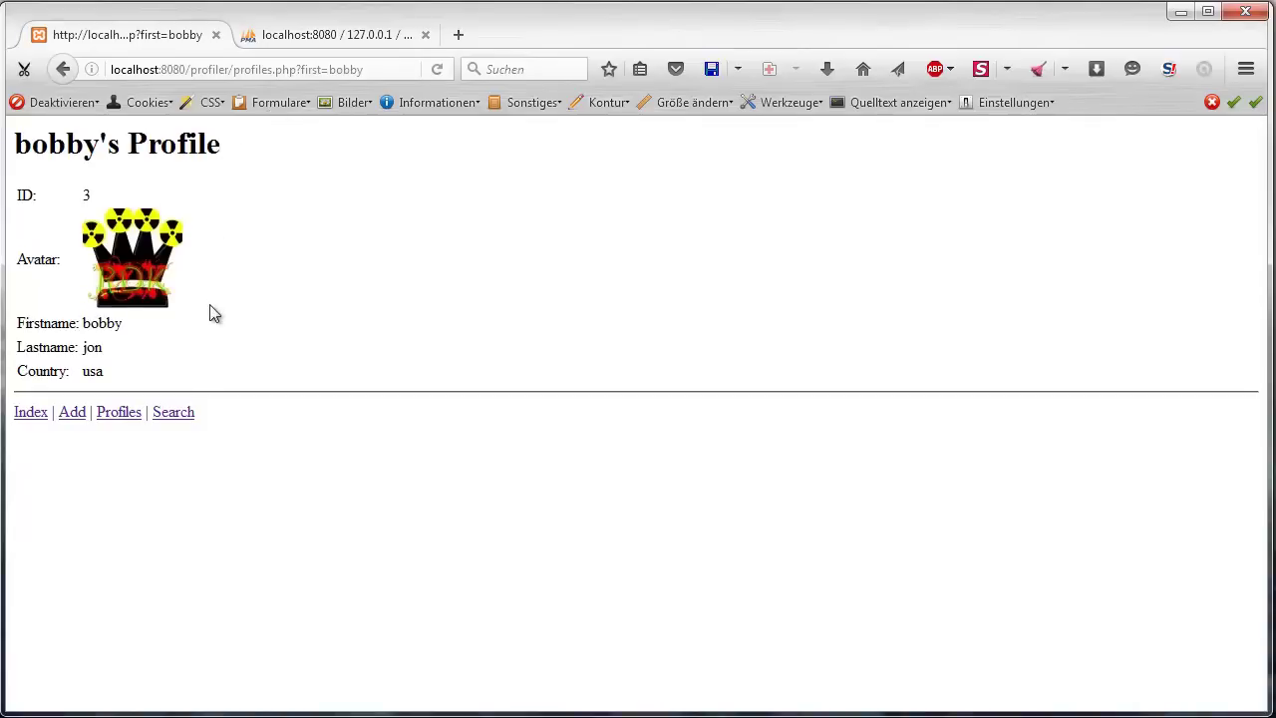
pyautogui.click(17, 414)
# Strip the ?first=bobby query from the address and load plain profiles.php
pyautogui.click(35, 283)
pyautogui.moveTo(364, 77); pyautogui.dragTo(302, 77)
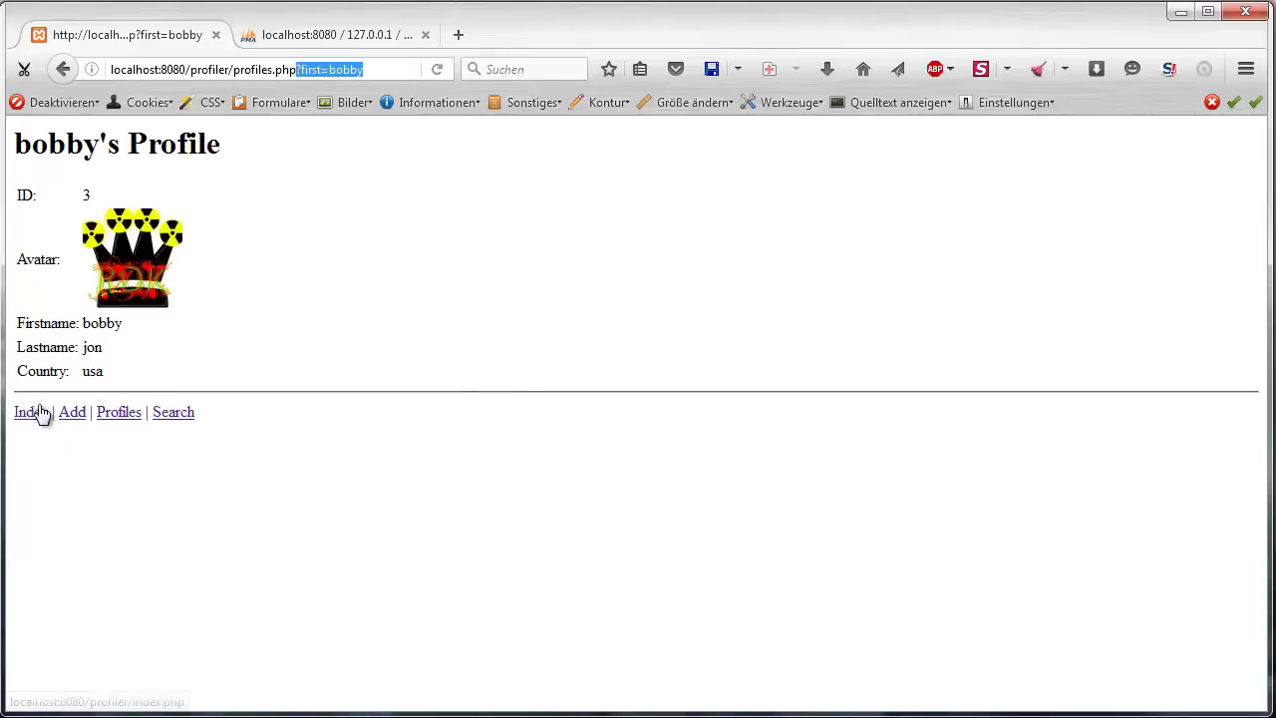
pyautogui.press('BackSpace')
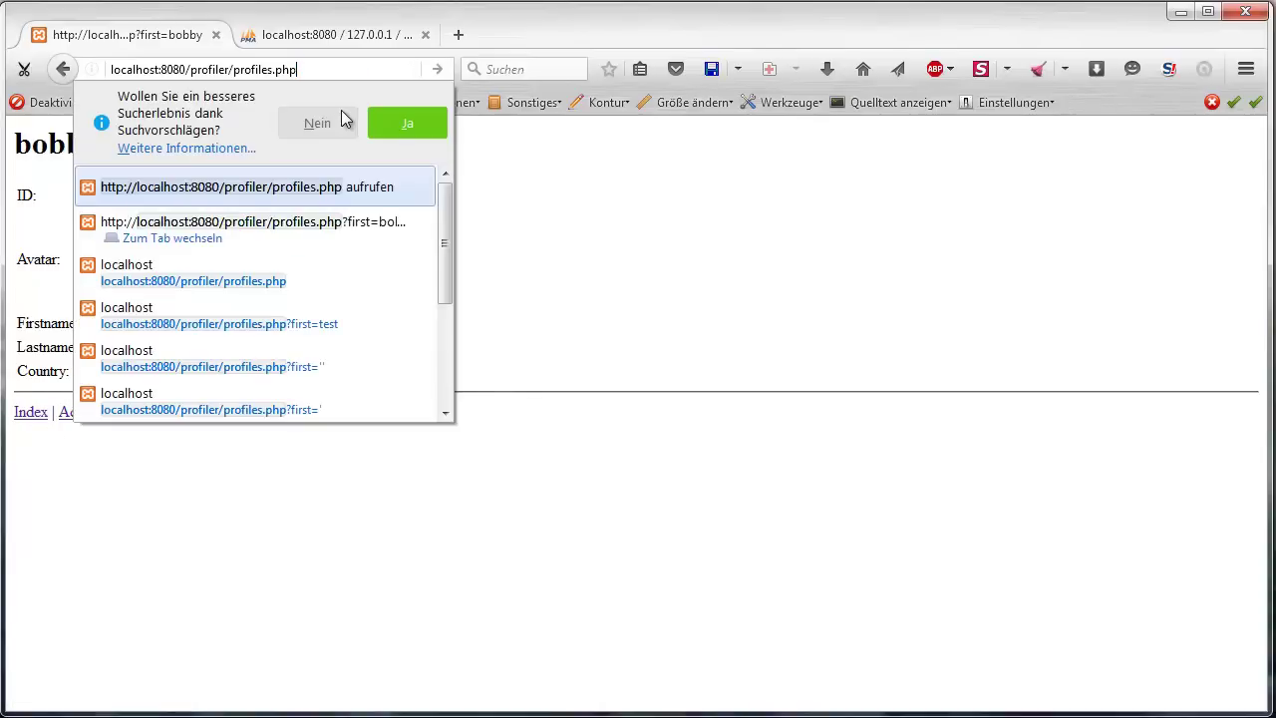
pyautogui.press('Return')
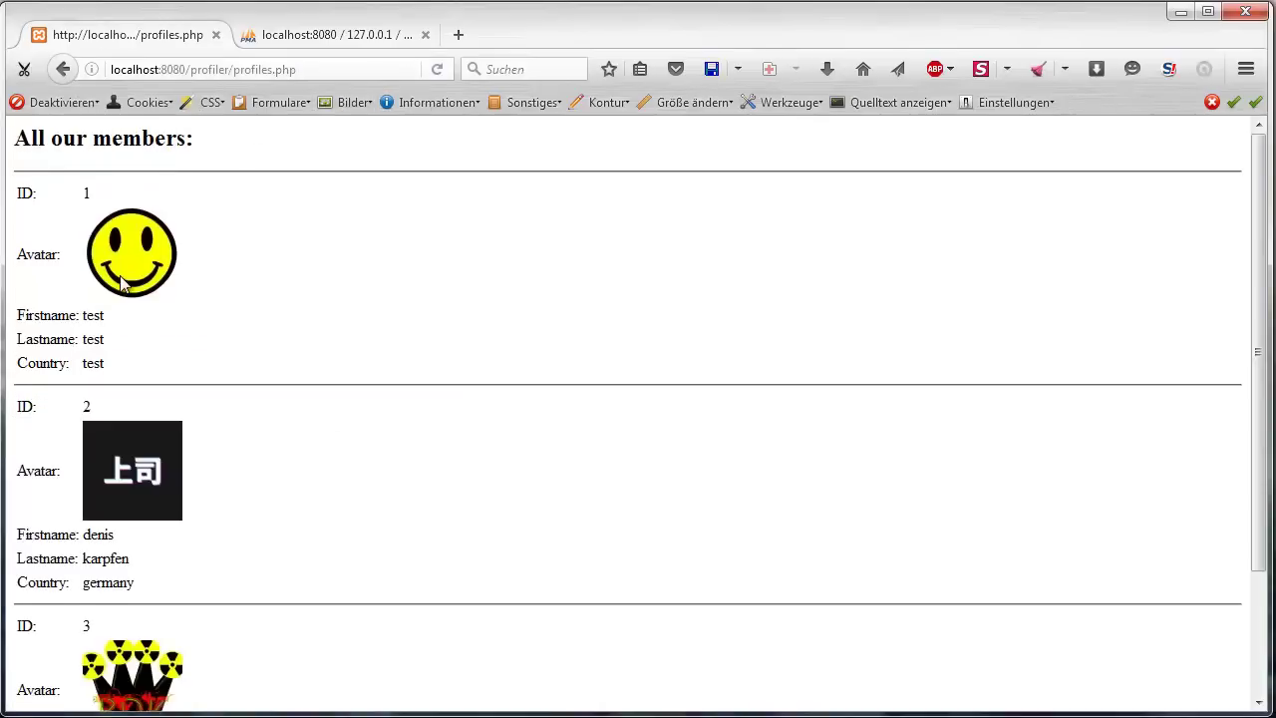
# Scroll through the full members listing with avatars and reload it
pyautogui.scroll(-2, 158, 121)
pyautogui.scroll(-2, 150, 289)
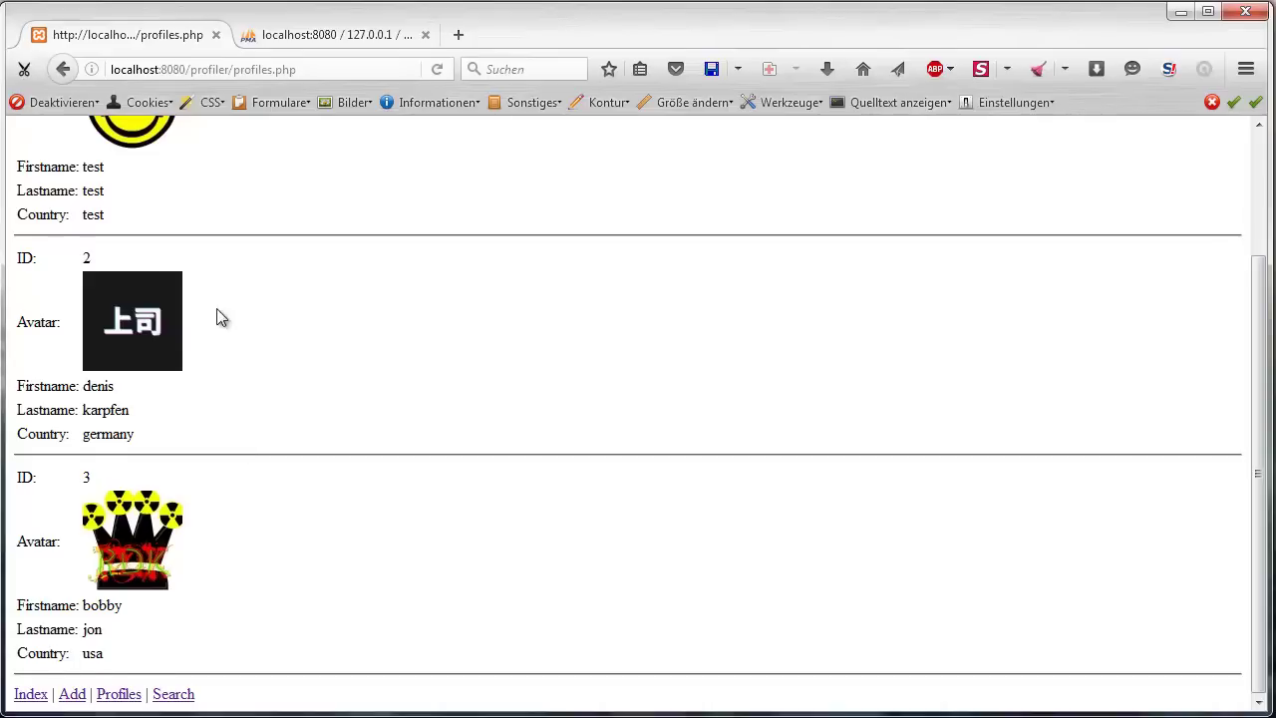
pyautogui.scroll(3, 231, 347)
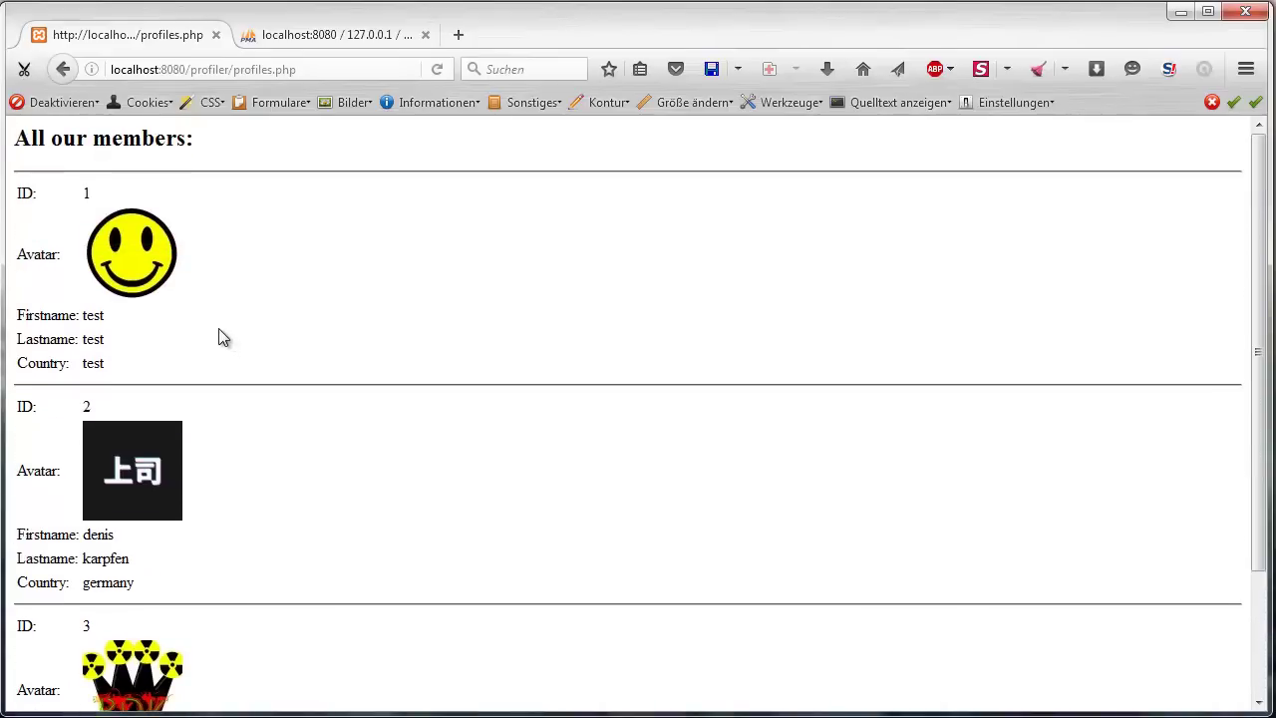
pyautogui.scroll(-3, 184, 337)
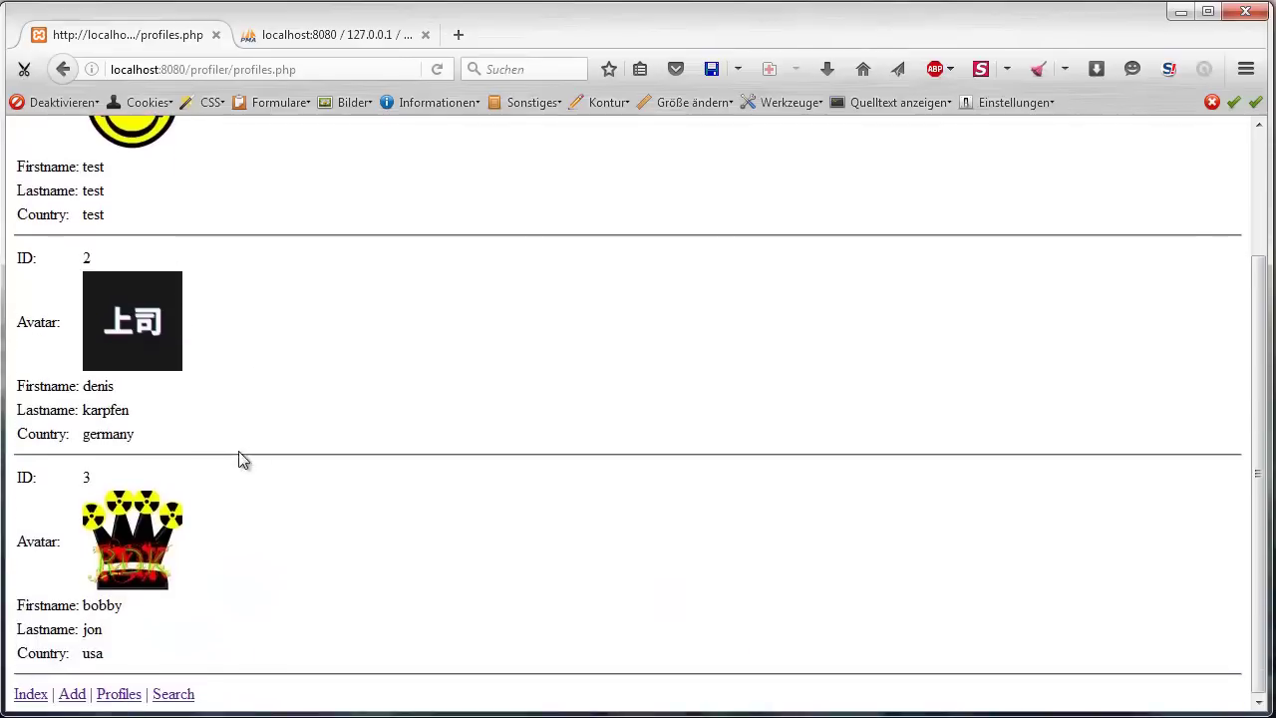
pyautogui.click(126, 695)
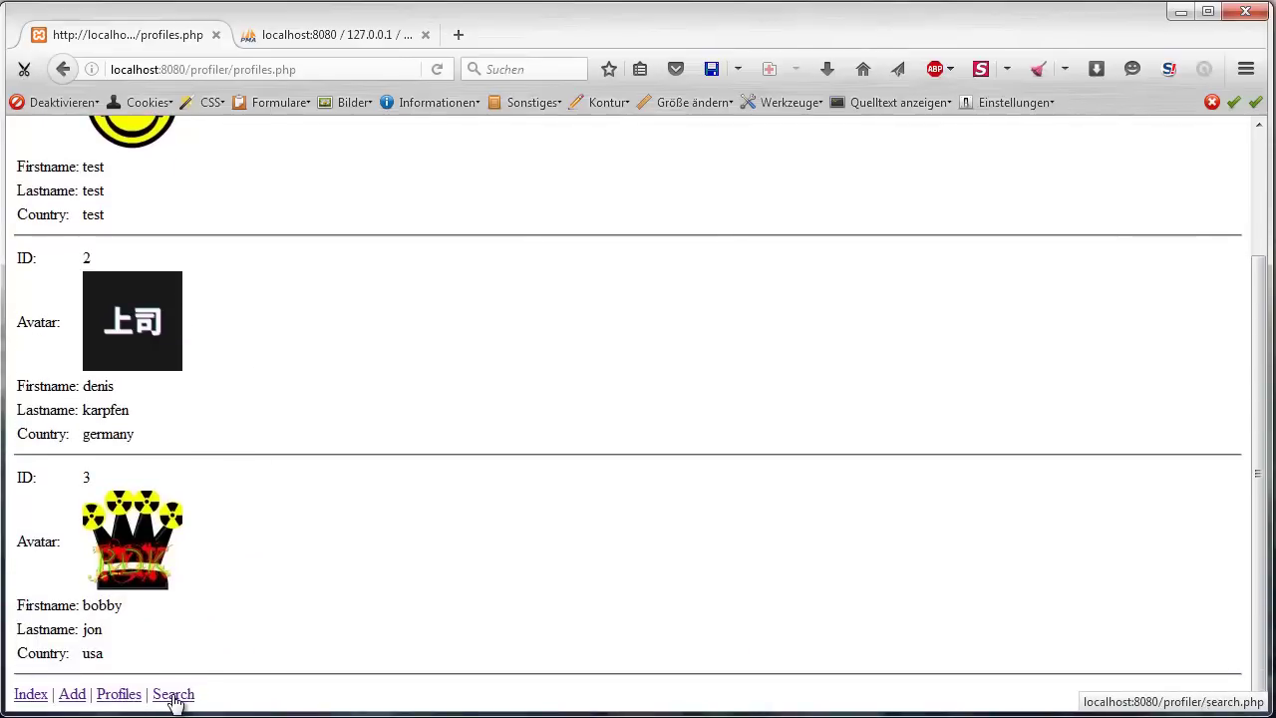
# Search by country for usa, then for germany
pyautogui.click(173, 695)
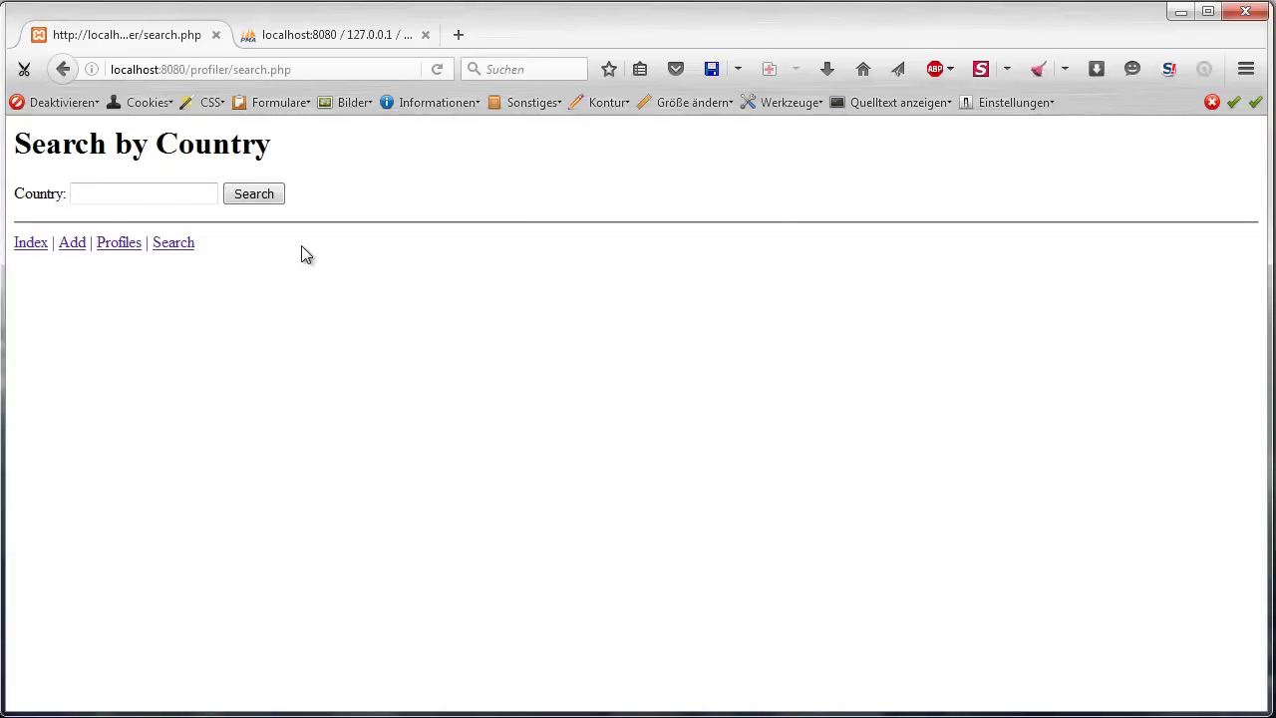
pyautogui.write('usa')
pyautogui.press('Return')
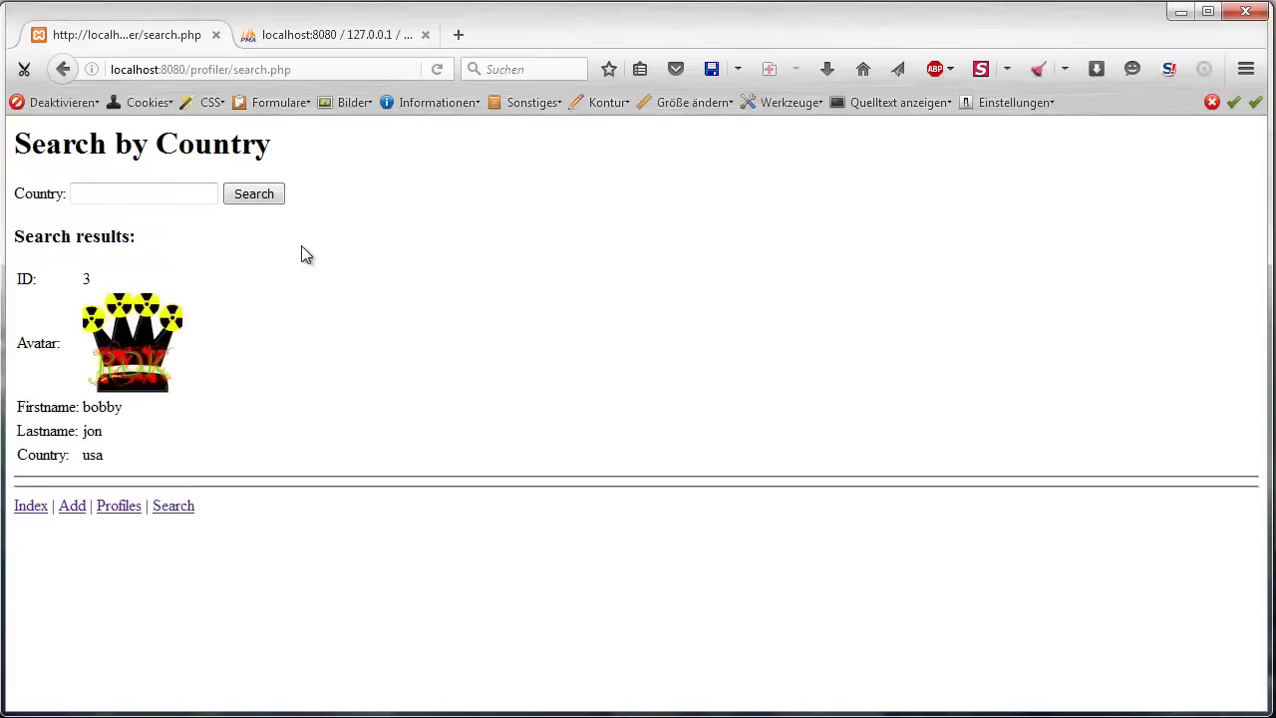
pyautogui.click(158, 200)
pyautogui.write('germ')
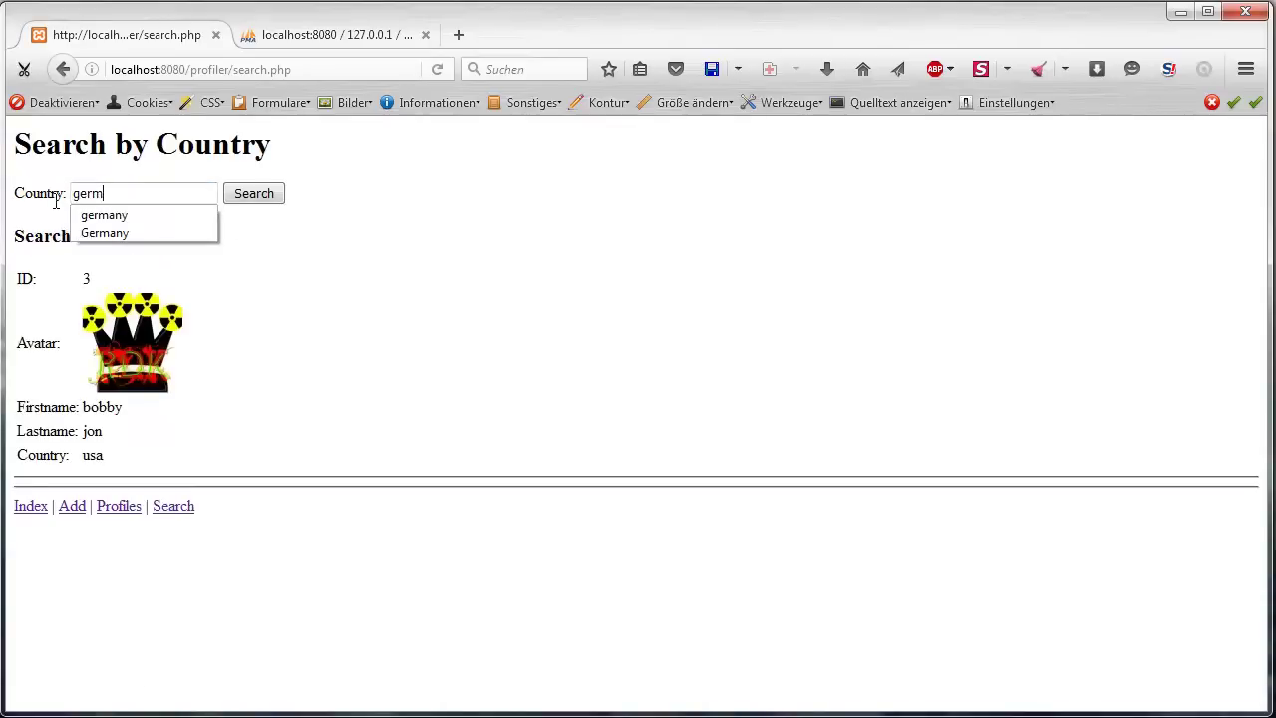
pyautogui.write('any')
pyautogui.press('Return')
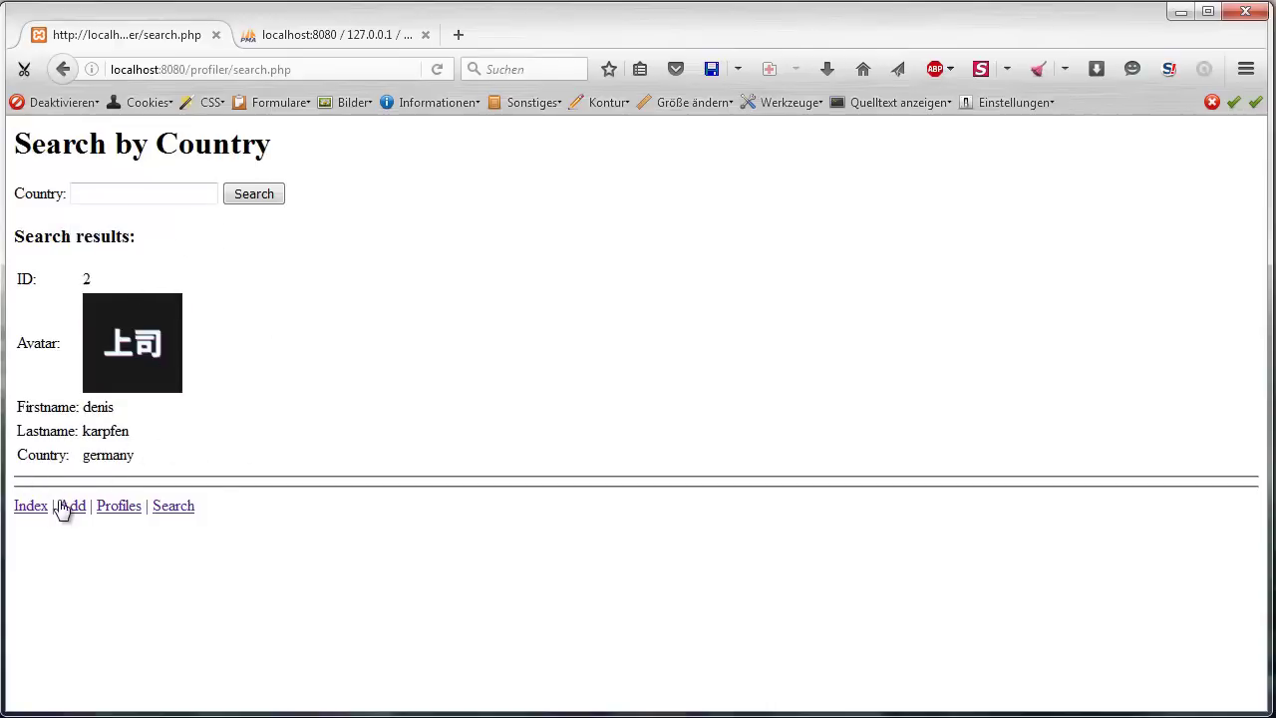
# Fill the add-member form for ben with his last name, country usa and avatar ben
pyautogui.click(24, 508)
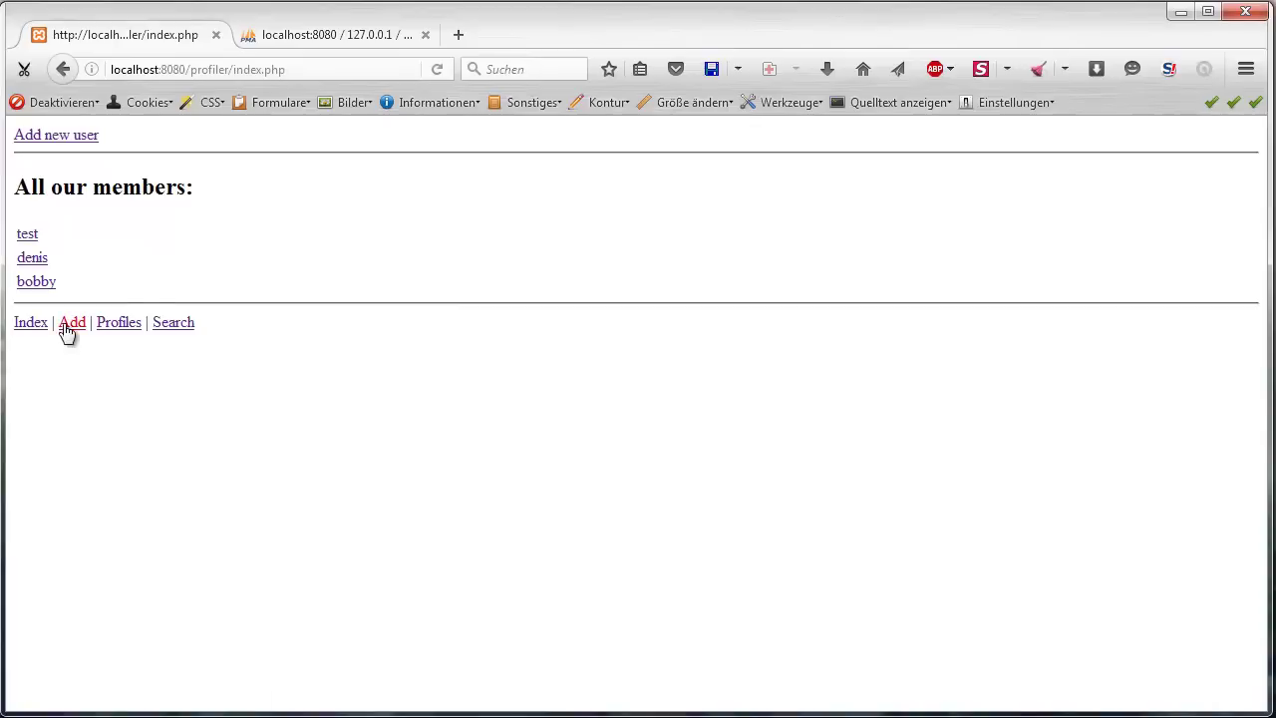
pyautogui.click(66, 329)
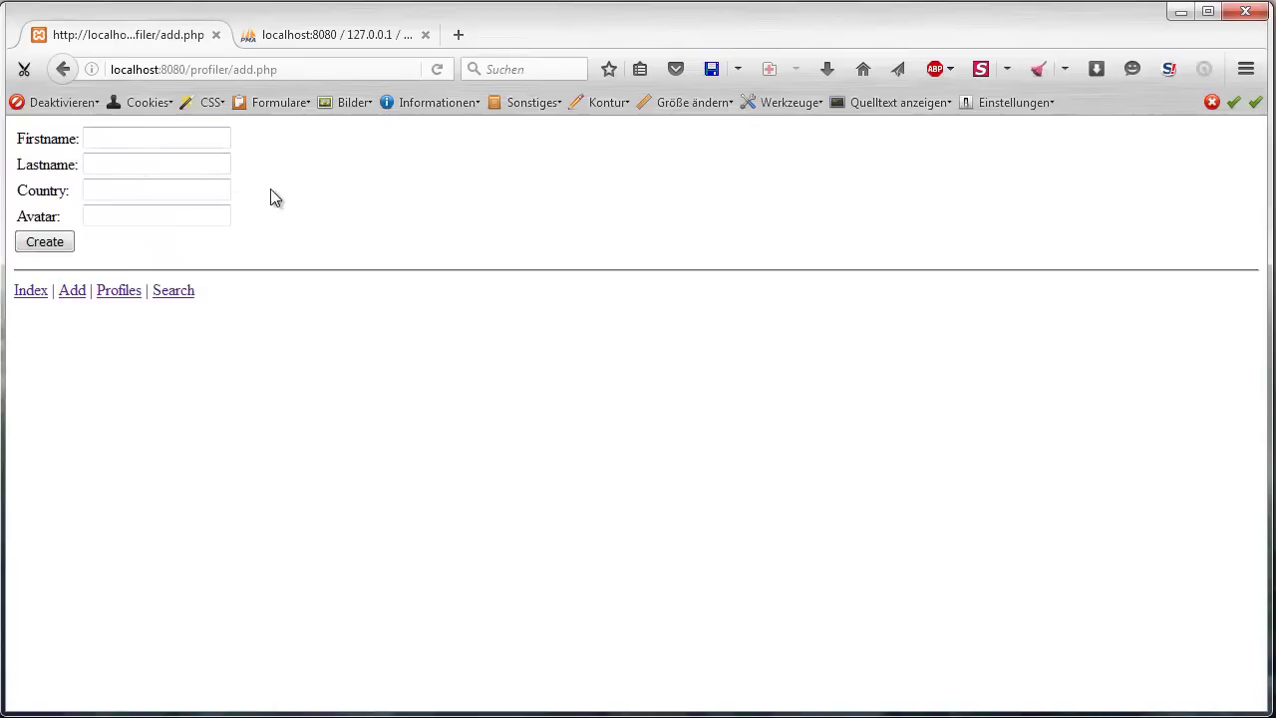
pyautogui.write('ben')
pyautogui.click(140, 170)
pyautogui.write('wateva')
pyautogui.press('Tab')
pyautogui.write('usa')
pyautogui.press('Tab')
pyautogui.write('ben.jp')
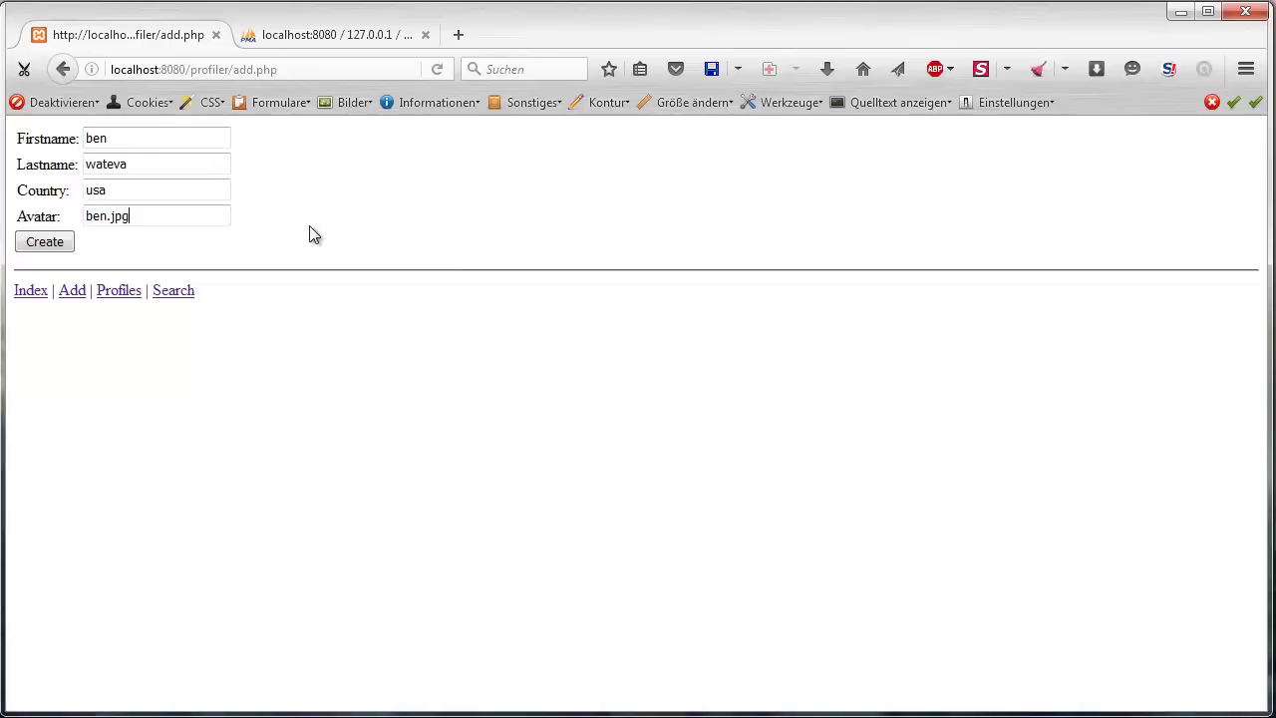
pyautogui.press('BackSpace')
pyautogui.press('BackSpace')
# Confirm ben.jpg exists in the profiler img folder, then open ben's profile in Firefox
pyautogui.hotkey('alt', 'Tab')
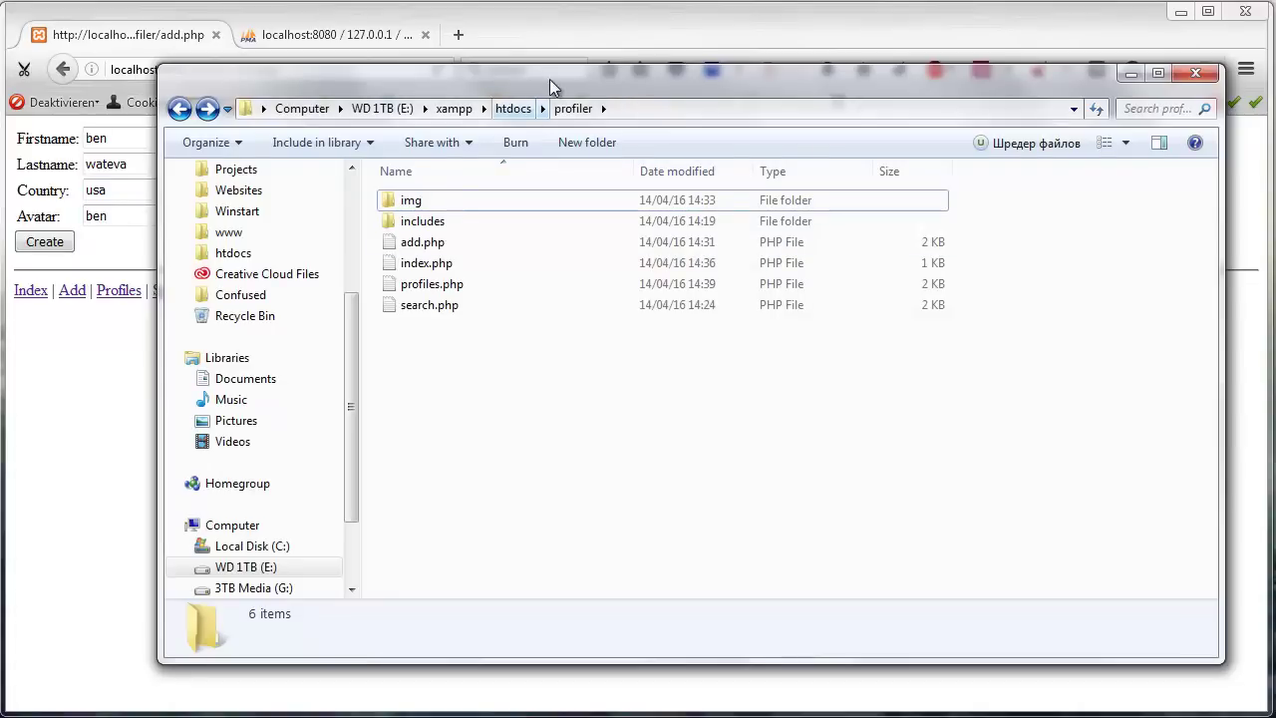
pyautogui.doubleClick(427, 200)
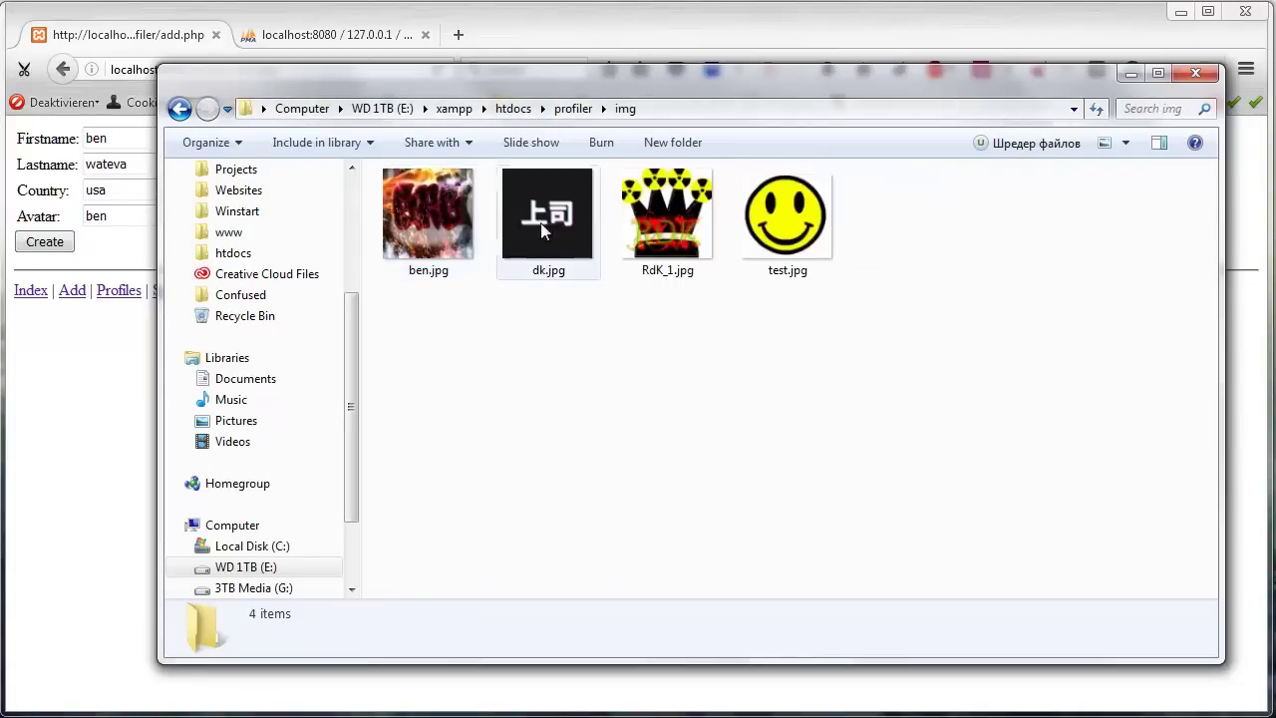
pyautogui.click(424, 224)
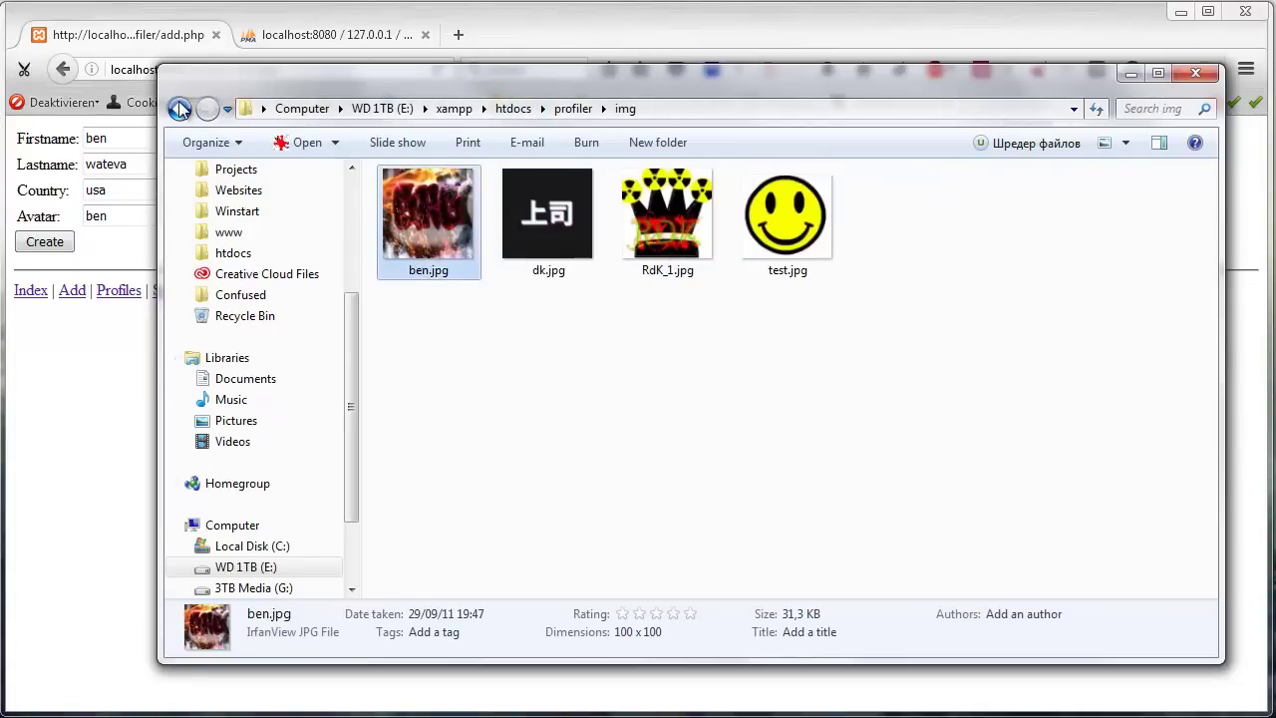
pyautogui.click(45, 241)
pyautogui.click(40, 319)
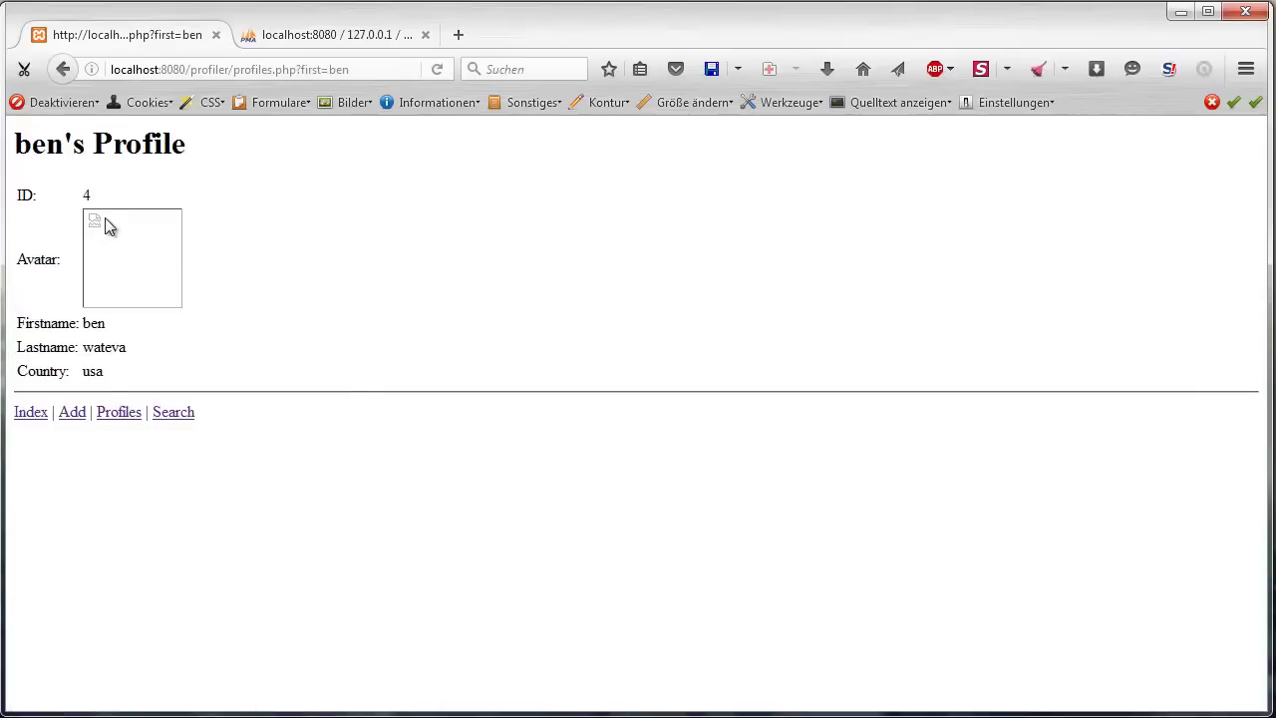
# Load ben's broken avatar by its copied image address to check the path
pyautogui.rightClick(109, 227)
pyautogui.click(208, 236)
pyautogui.hotkey('alt', 'Left')
pyautogui.rightClick(126, 276)
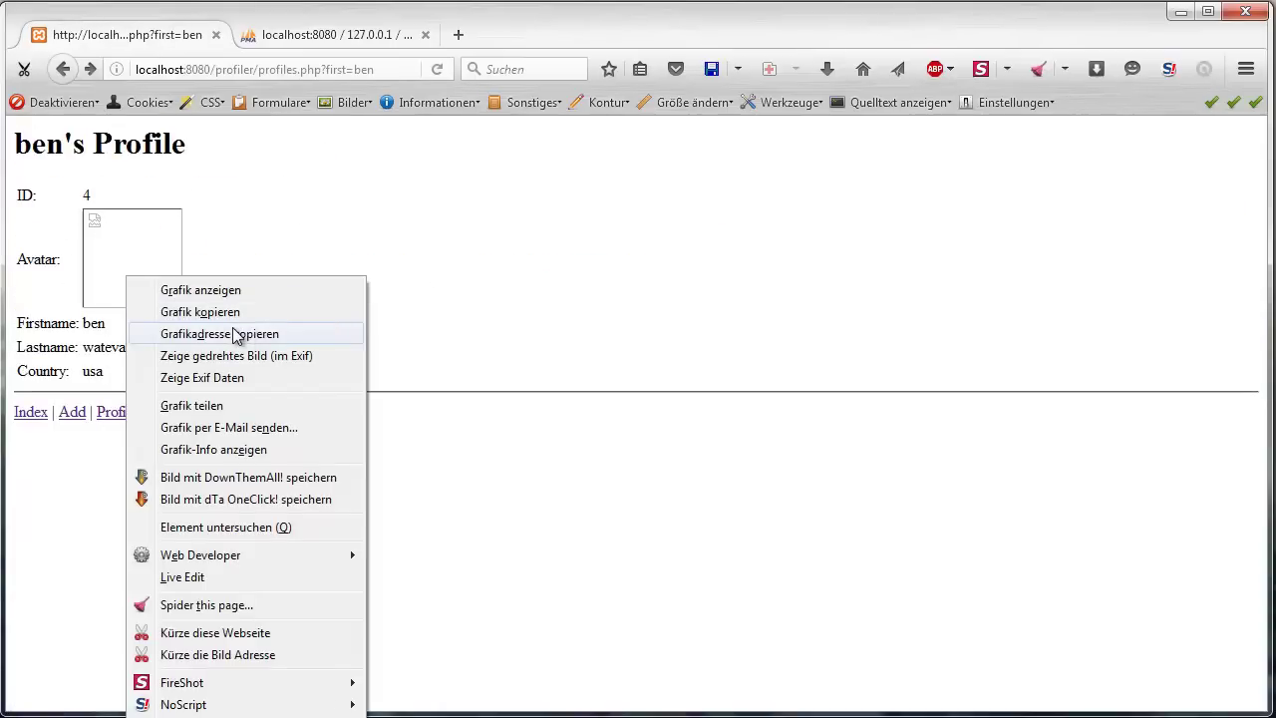
pyautogui.click(245, 339)
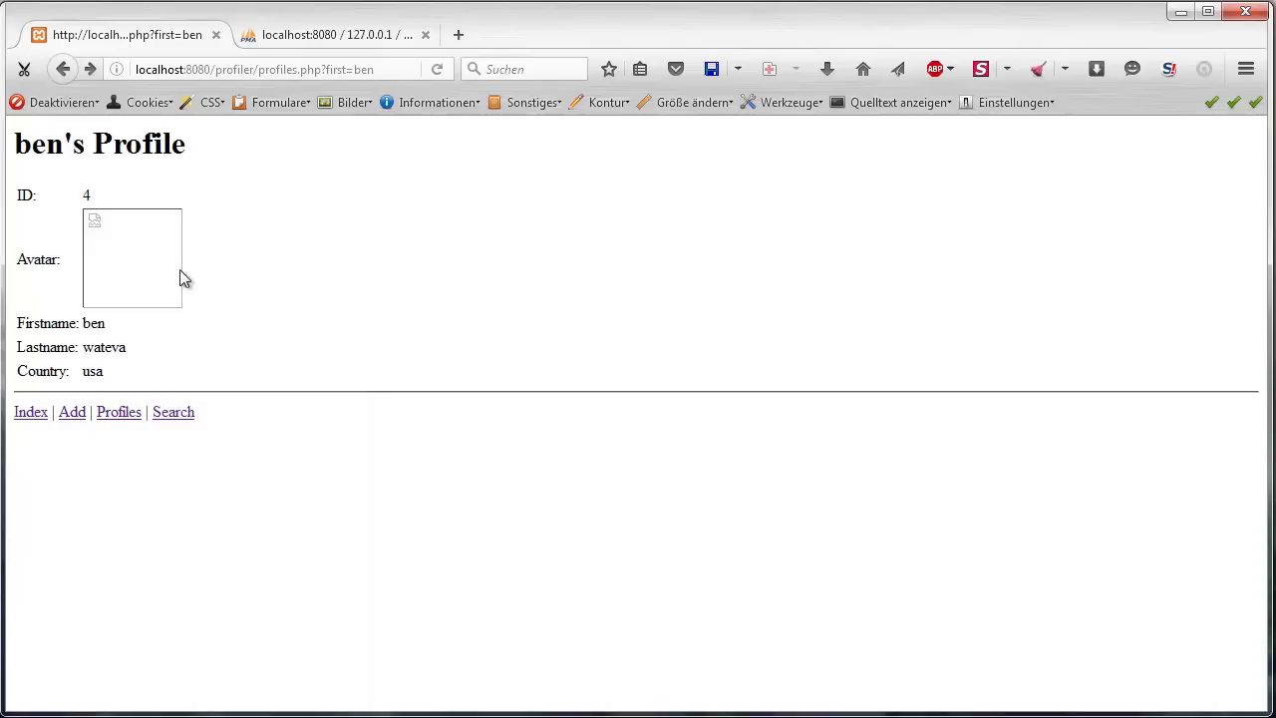
pyautogui.click(310, 73)
pyautogui.rightClick(310, 73)
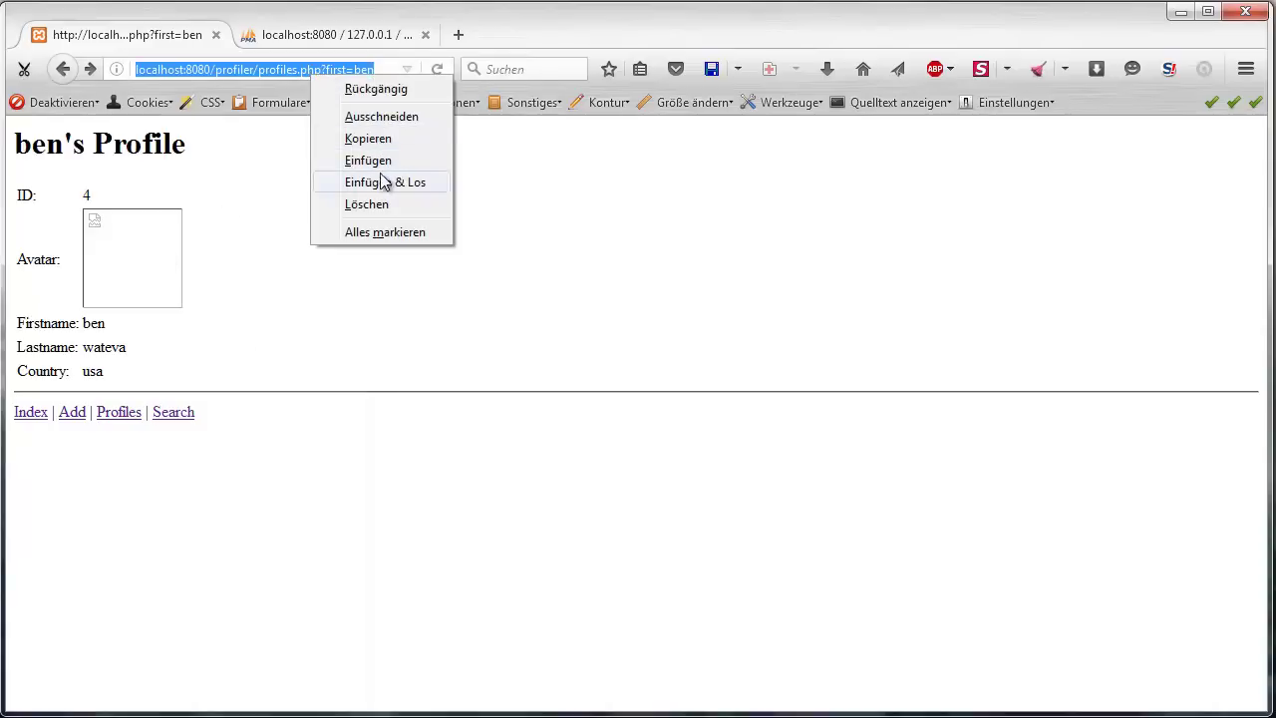
pyautogui.click(388, 180)
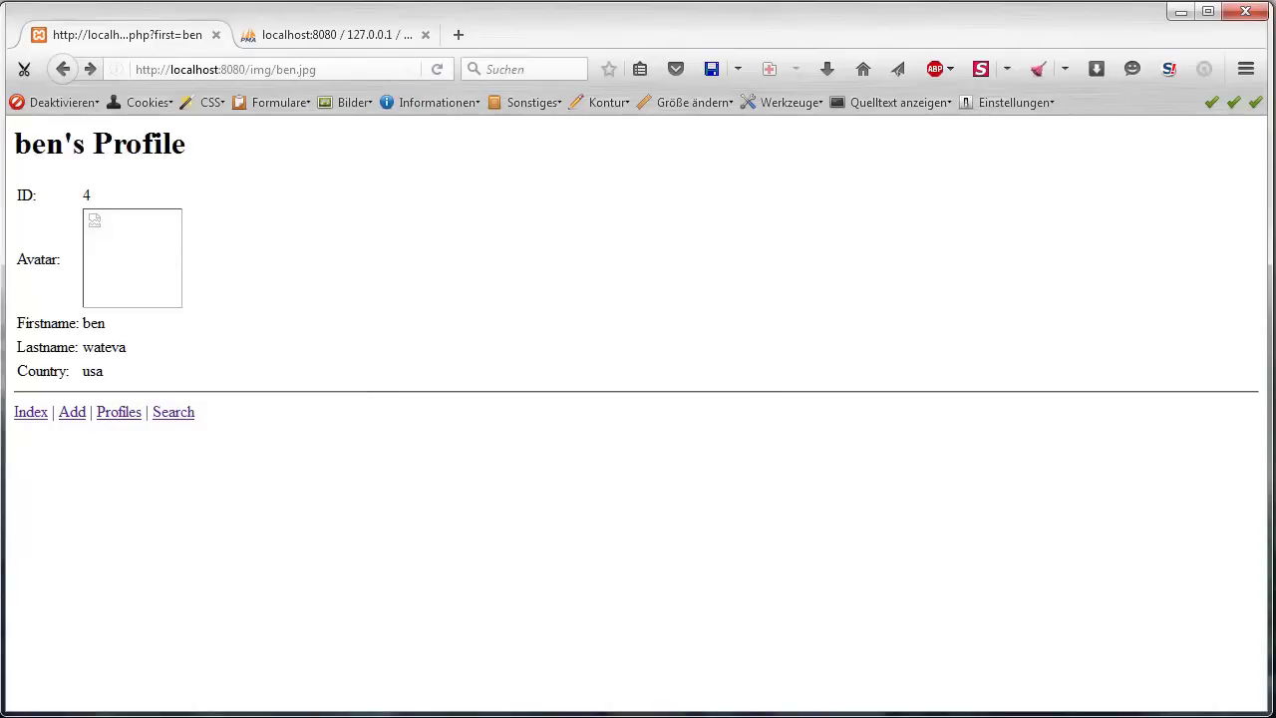
# In phpMyAdmin, change ben's avatar value from /img/ben.jpg to img/ben.jpg
pyautogui.click(329, 35)
pyautogui.click(87, 416)
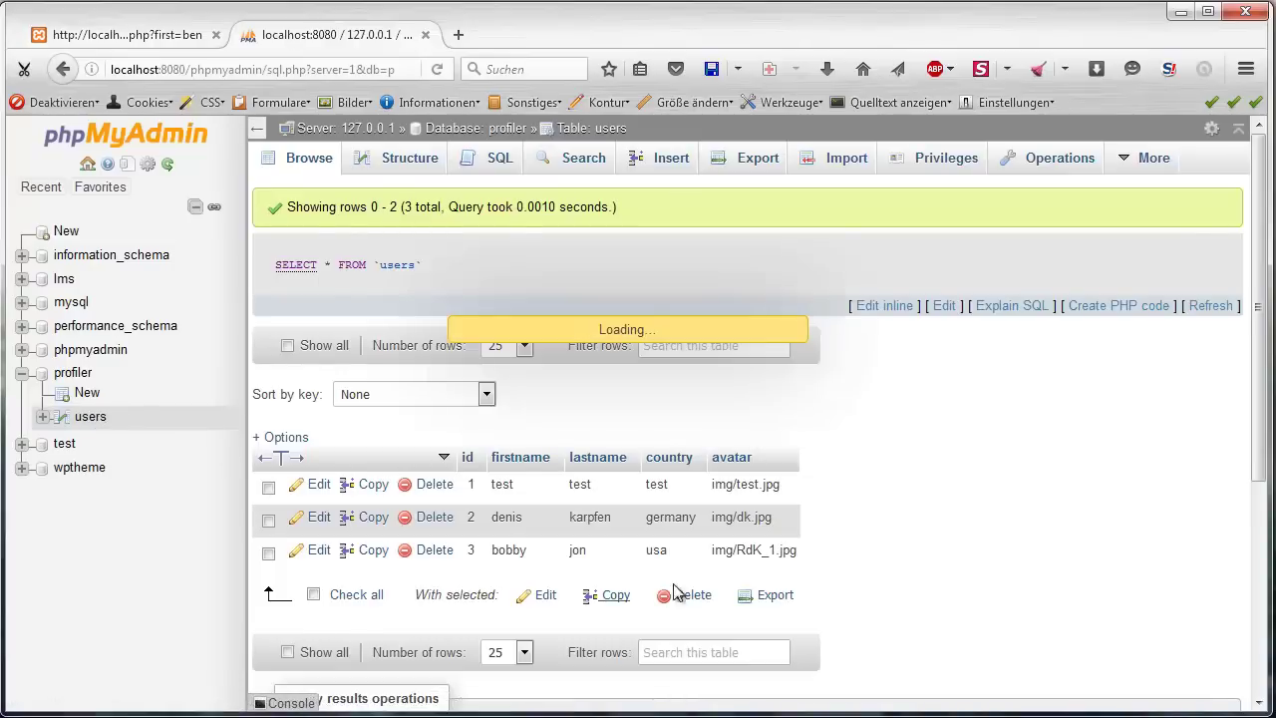
pyautogui.doubleClick(748, 581)
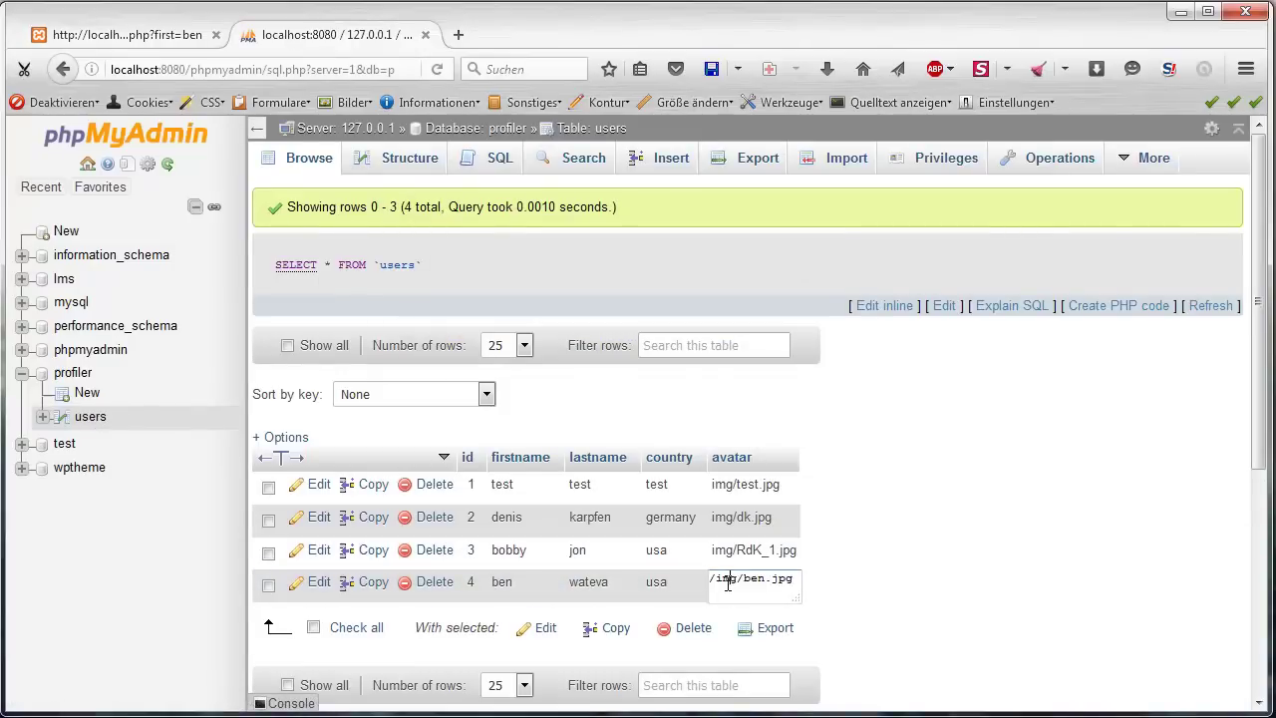
pyautogui.press('BackSpace')
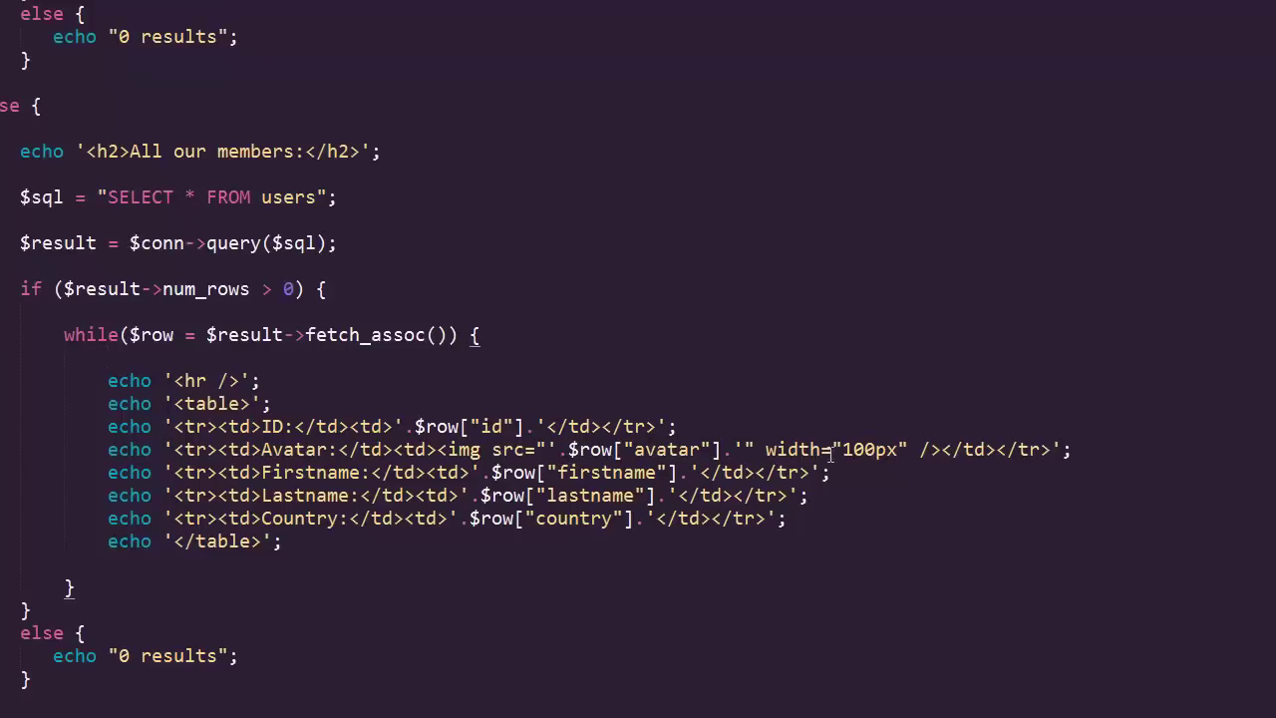
# Delete the '/' before img in add.php's INSERT INTO avatar value
pyautogui.scroll(5, 512, 219)
pyautogui.scroll(2, 820, 159)
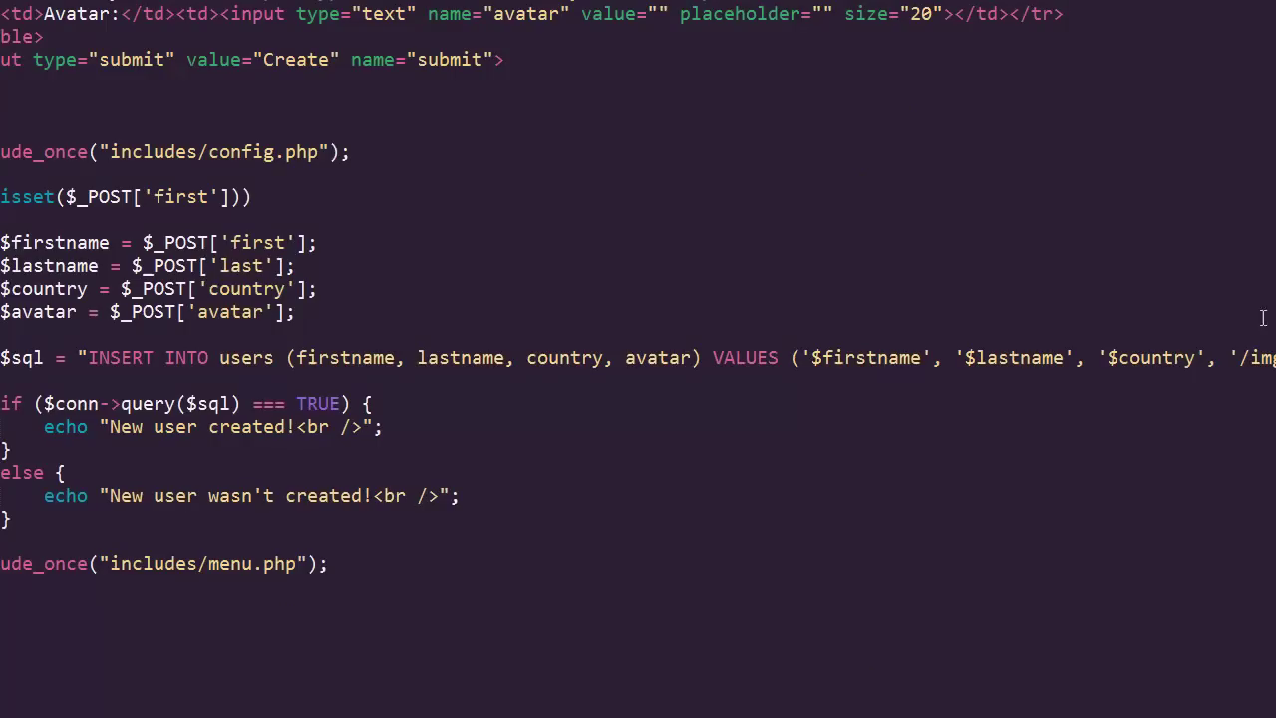
pyautogui.click(1252, 361)
pyautogui.press('BackSpace')
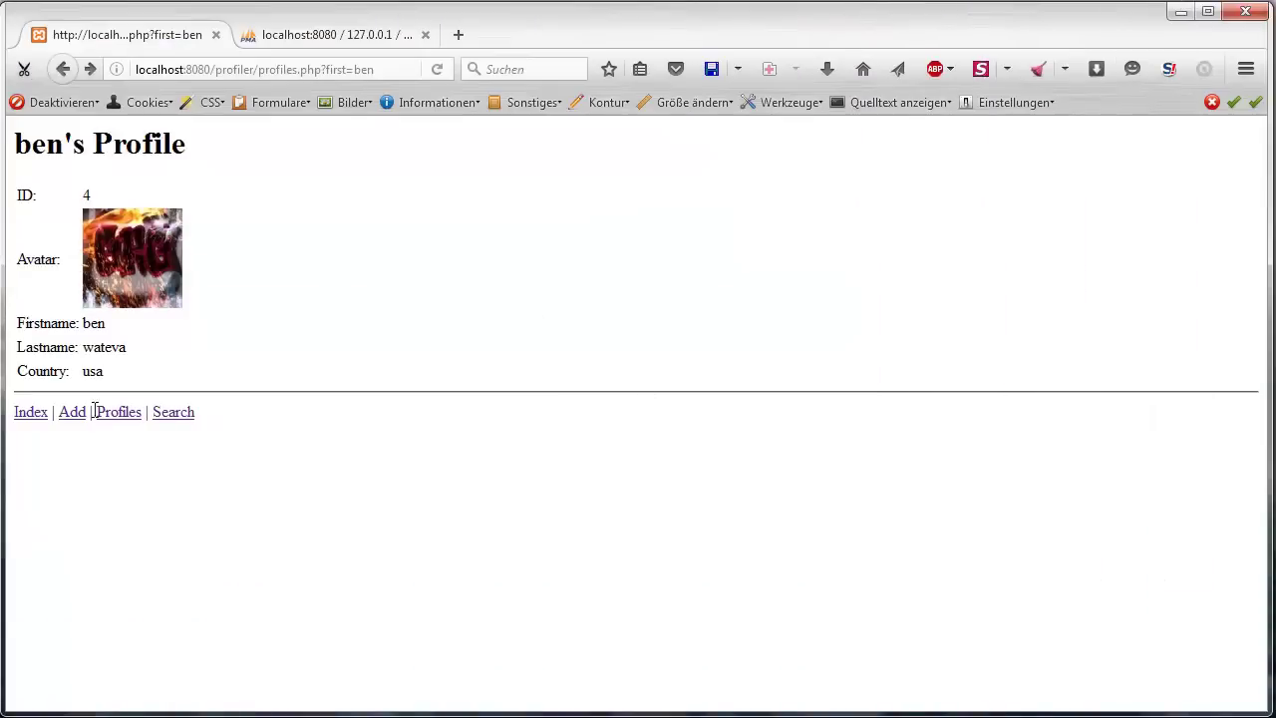
# Create member sam with his last name, country usa and avatar test, then open sam's profile
pyautogui.click(72, 411)
pyautogui.click(110, 146)
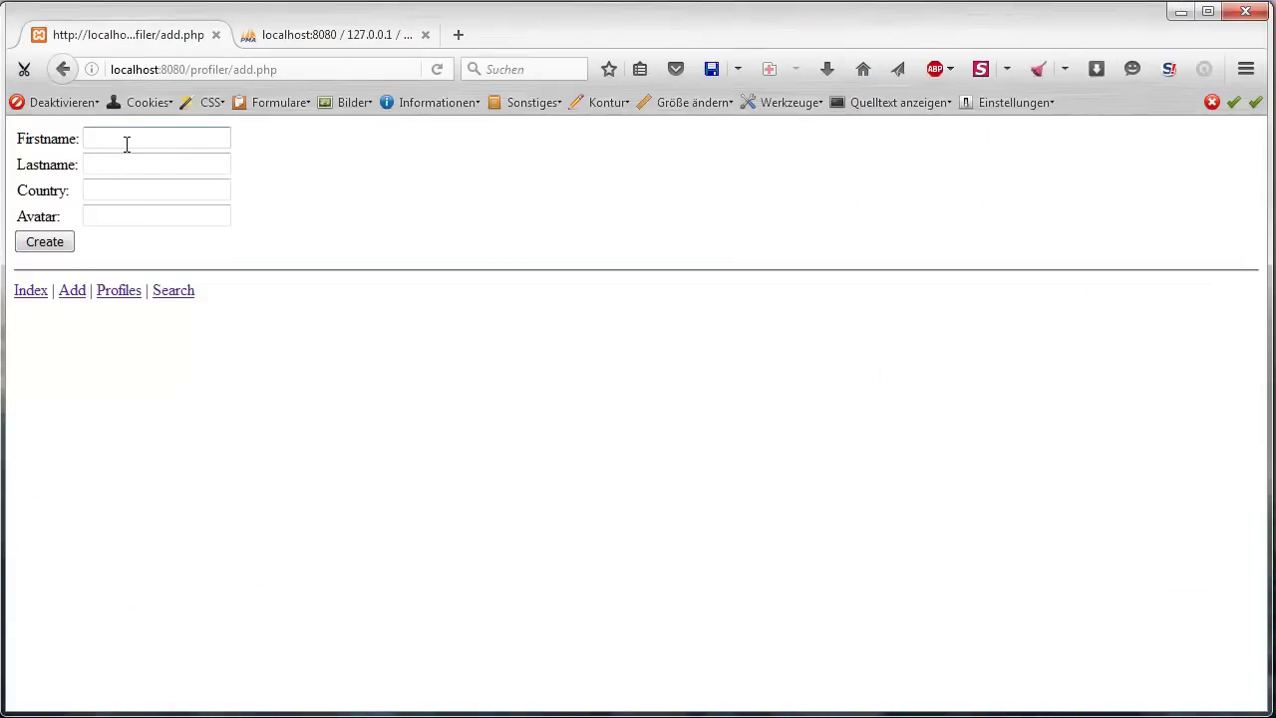
pyautogui.write('sam')
pyautogui.press('Tab')
pyautogui.write('winchester')
pyautogui.press('Tab')
pyautogui.write('usa')
pyautogui.press('Tab')
pyautogui.write('test')
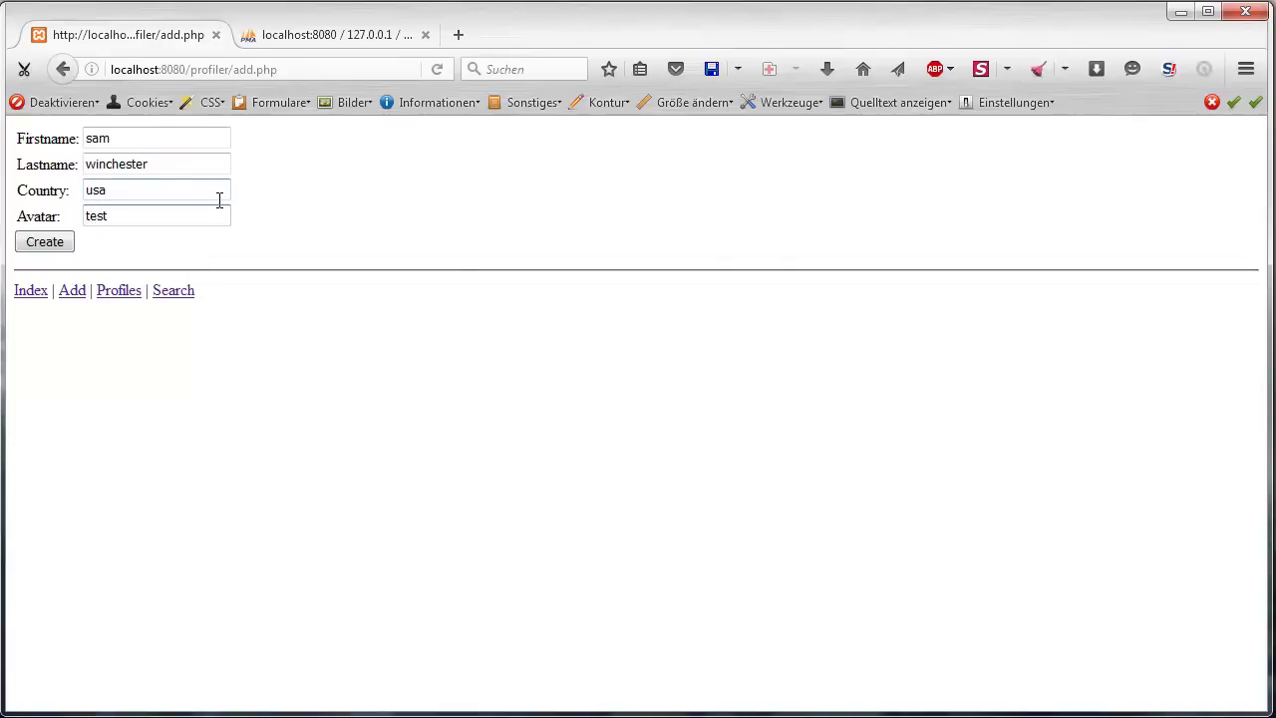
pyautogui.click(55, 250)
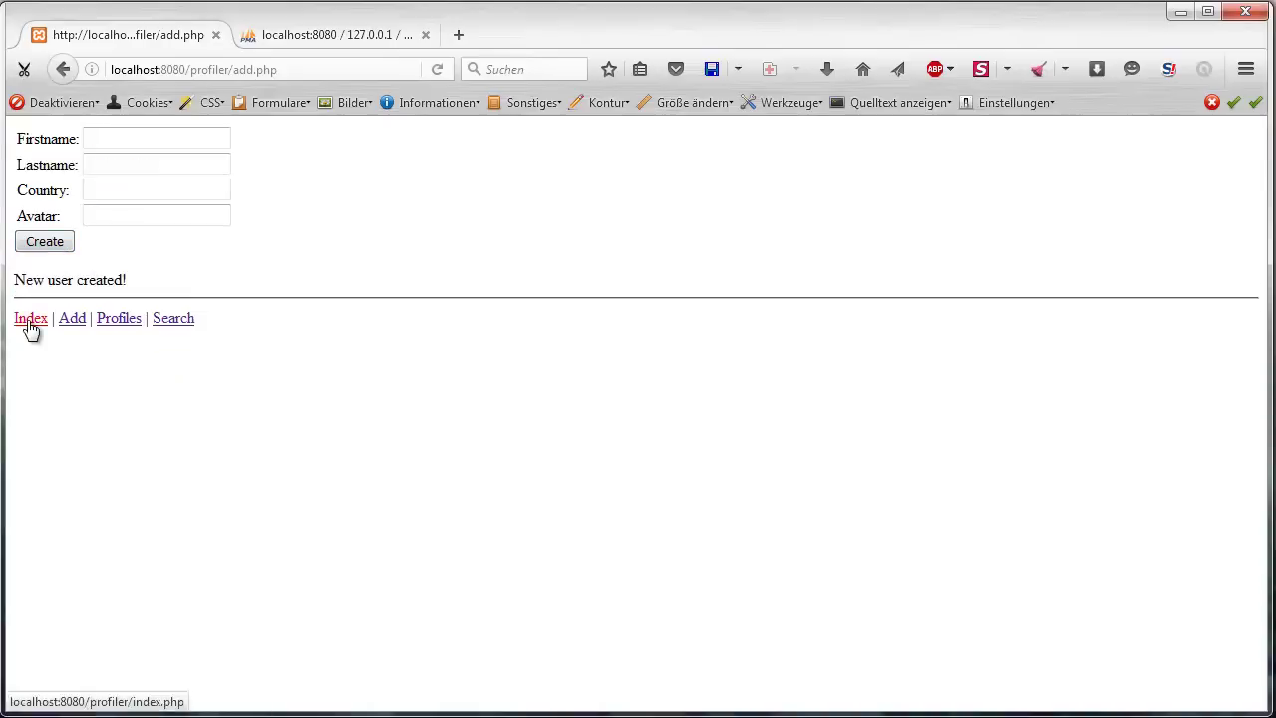
pyautogui.click(30, 329)
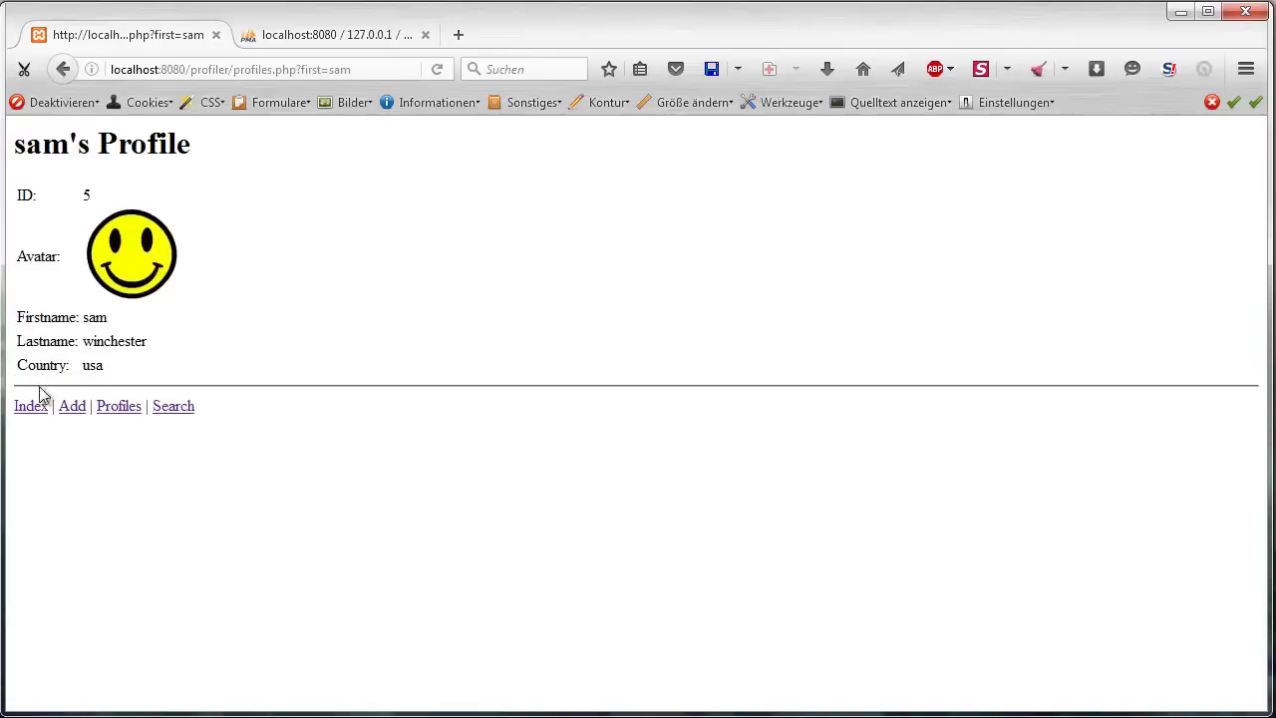
# Run a member search by country for 'usa'
pyautogui.click(31, 406)
pyautogui.click(171, 372)
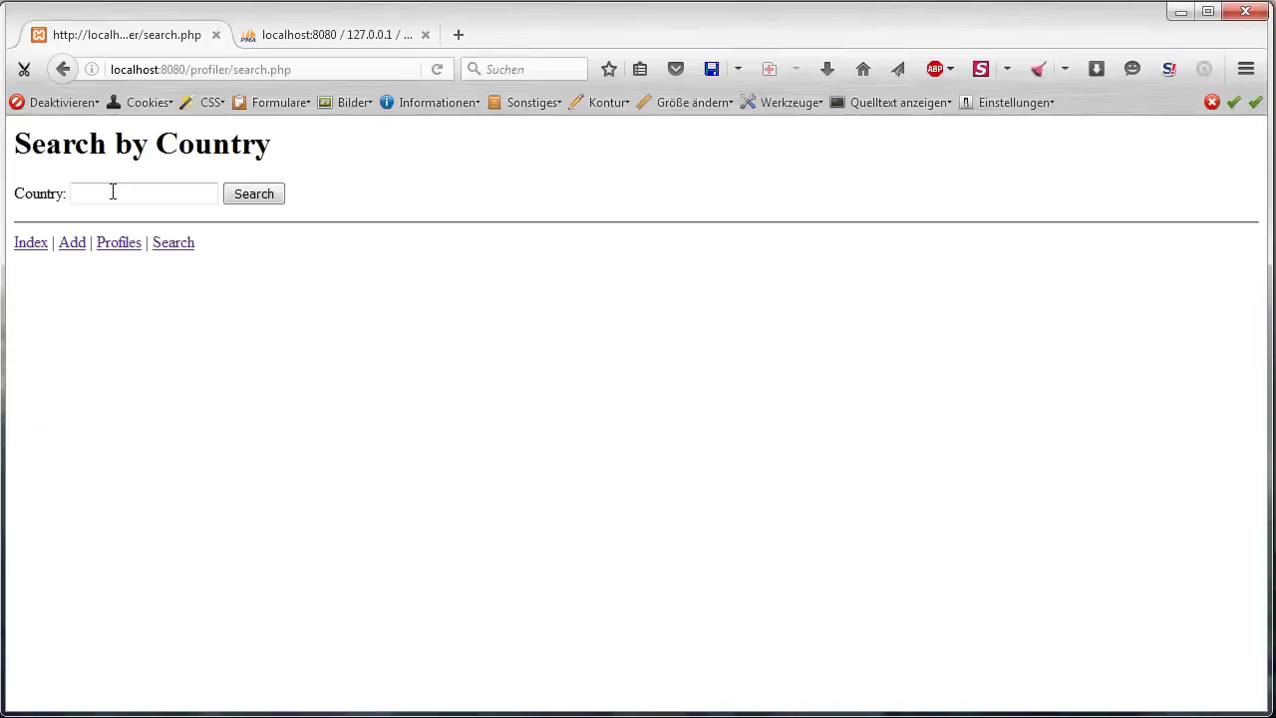
pyautogui.click(113, 194)
pyautogui.write('sa')
pyautogui.click(271, 193)
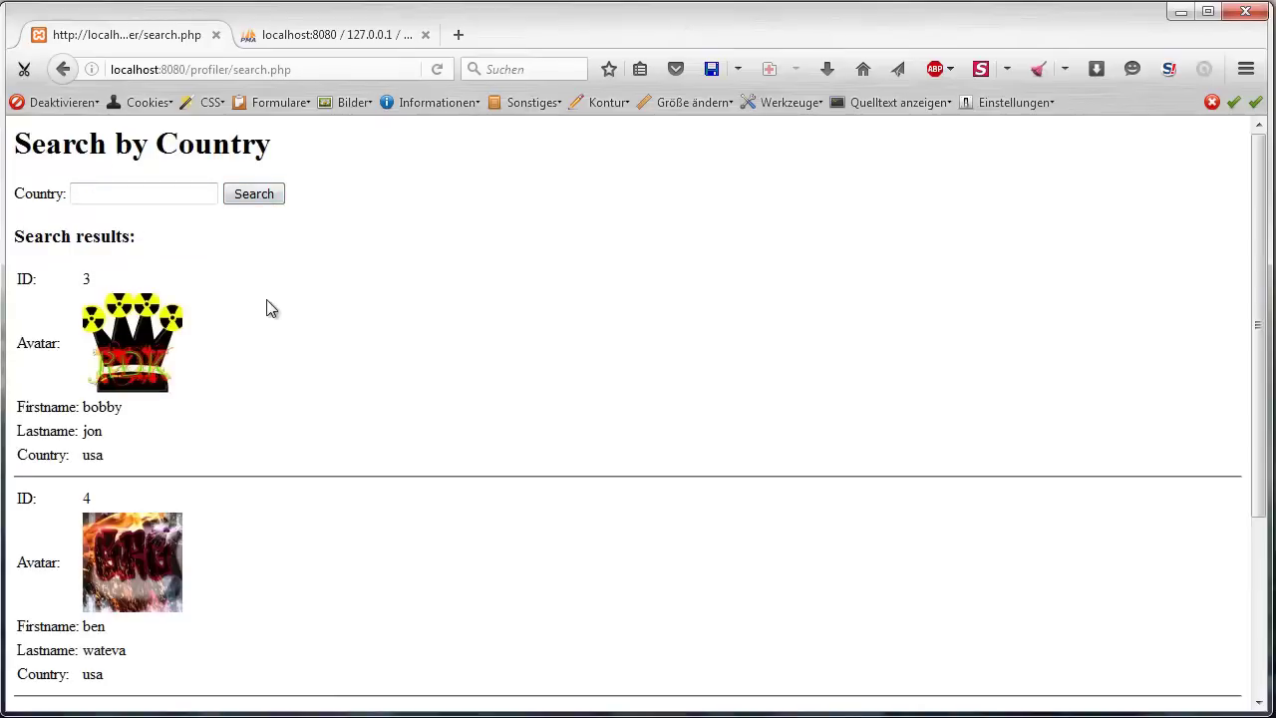
# Check that bobby, ben and sam appear with avatars, then go back to the member index
pyautogui.scroll(-5, 219, 356)
pyautogui.scroll(5, 152, 549)
pyautogui.scroll(-5, 153, 549)
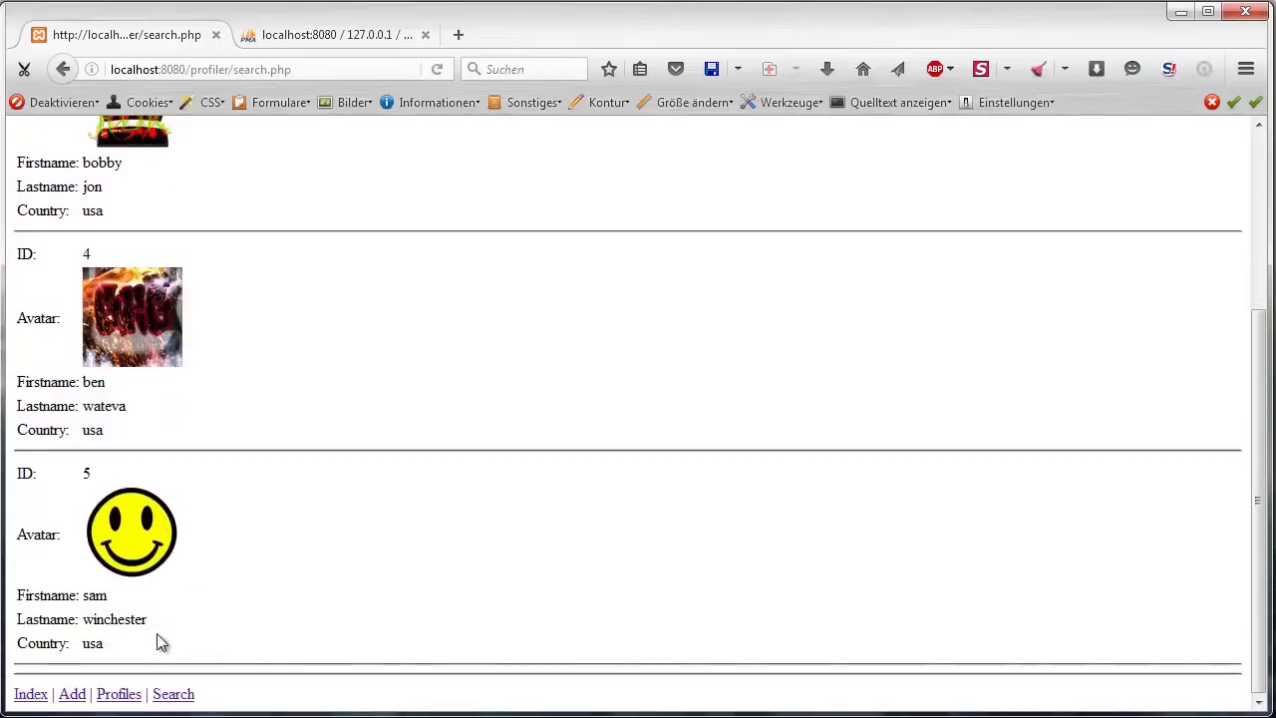
pyautogui.scroll(5, 108, 371)
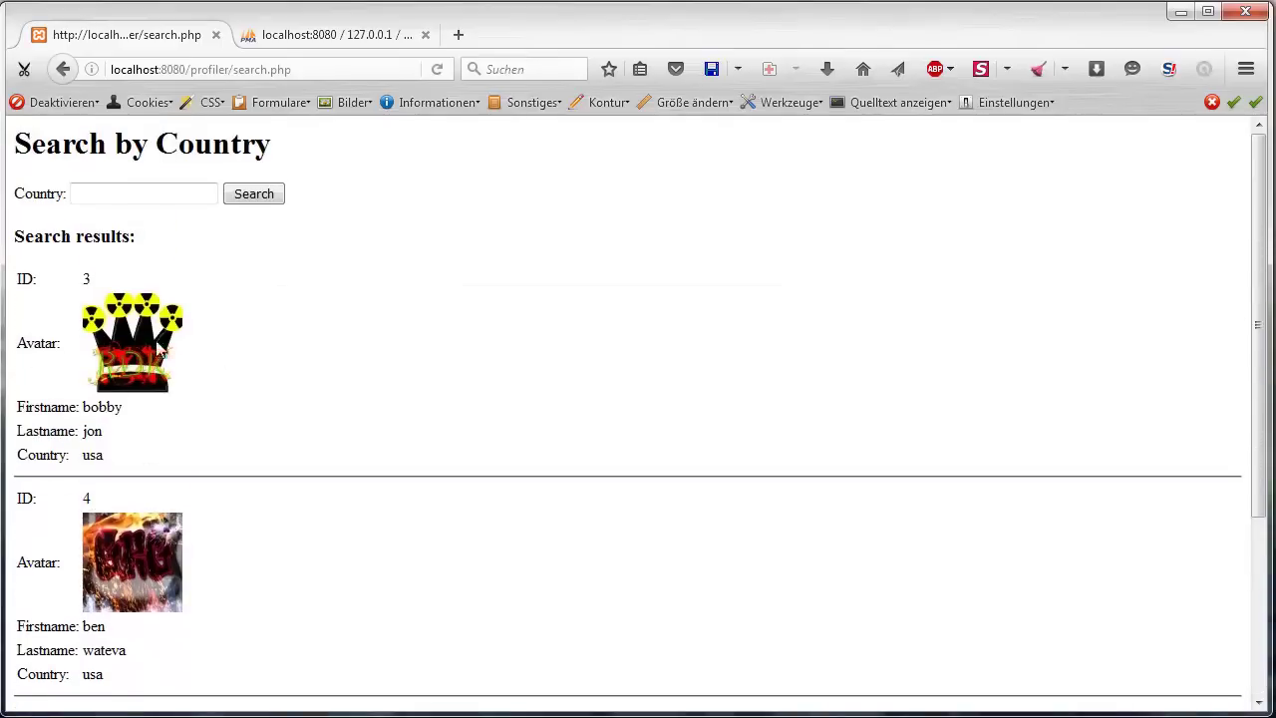
pyautogui.moveTo(86, 426); pyautogui.dragTo(22, 404)
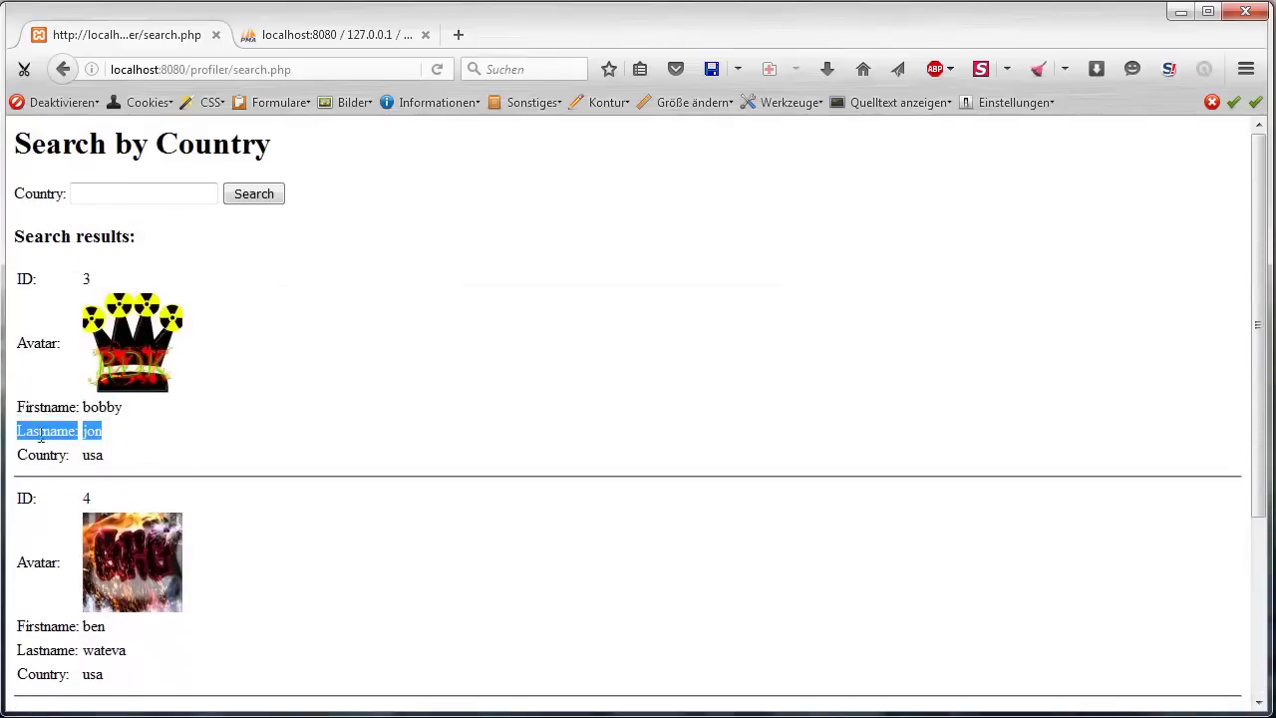
pyautogui.click(159, 478)
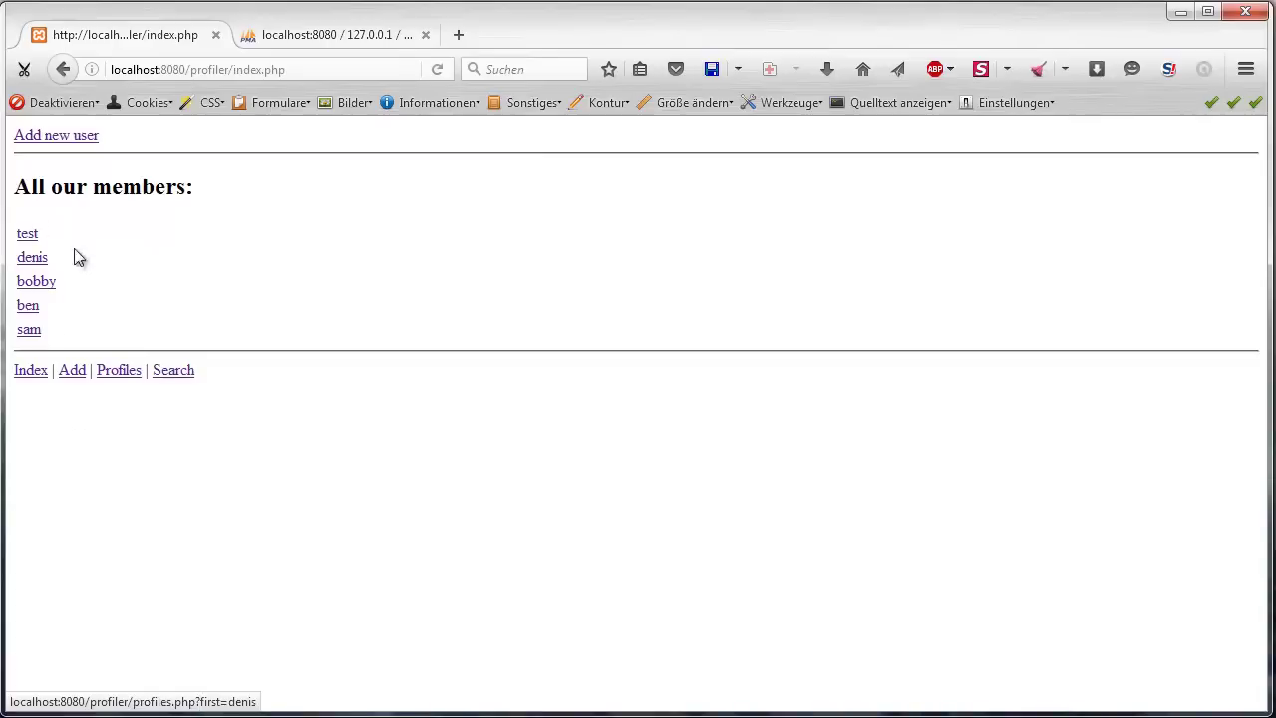
# Scroll through all member profiles with their avatars, then bring up the blank add-member form
pyautogui.click(170, 378)
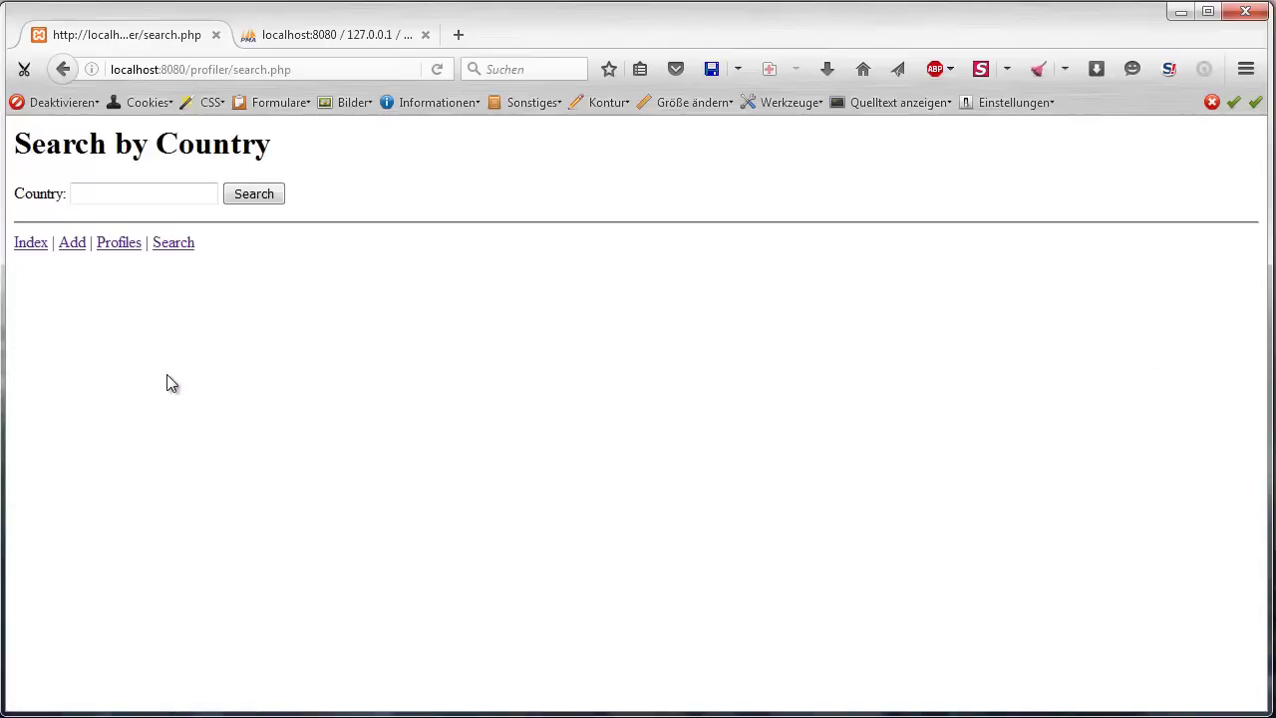
pyautogui.click(103, 251)
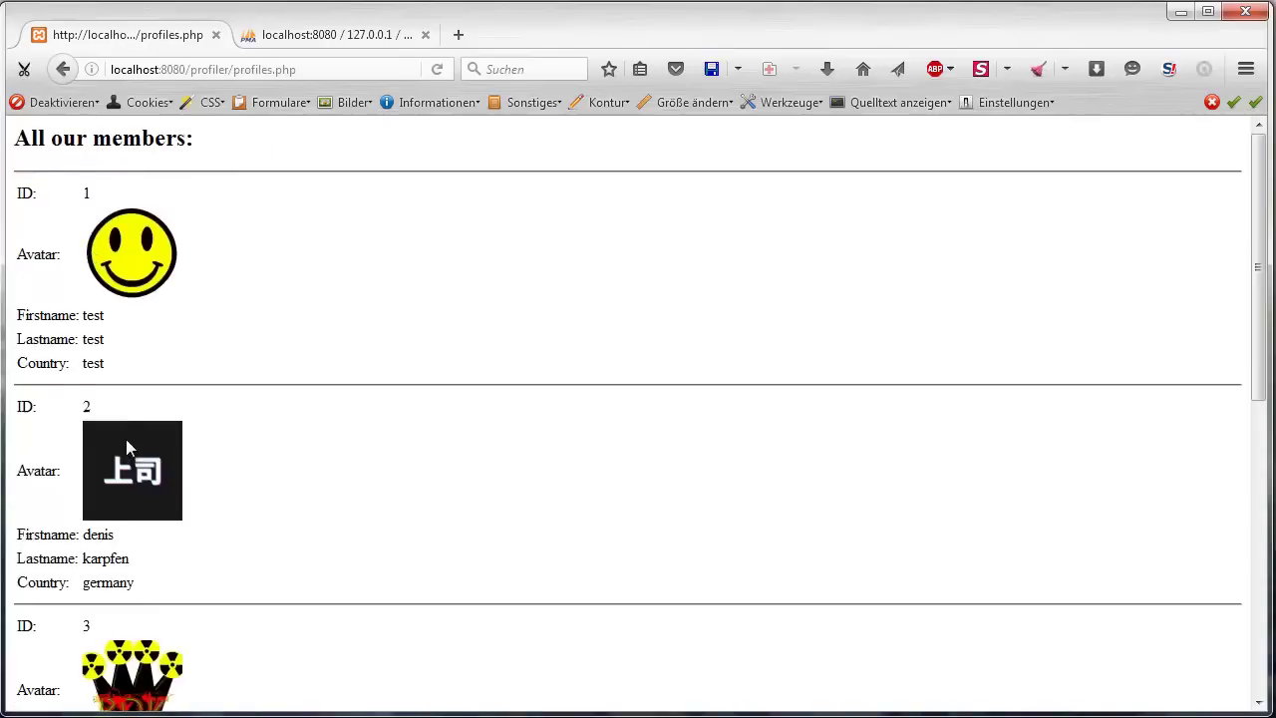
pyautogui.scroll(-6, 135, 563)
pyautogui.click(72, 696)
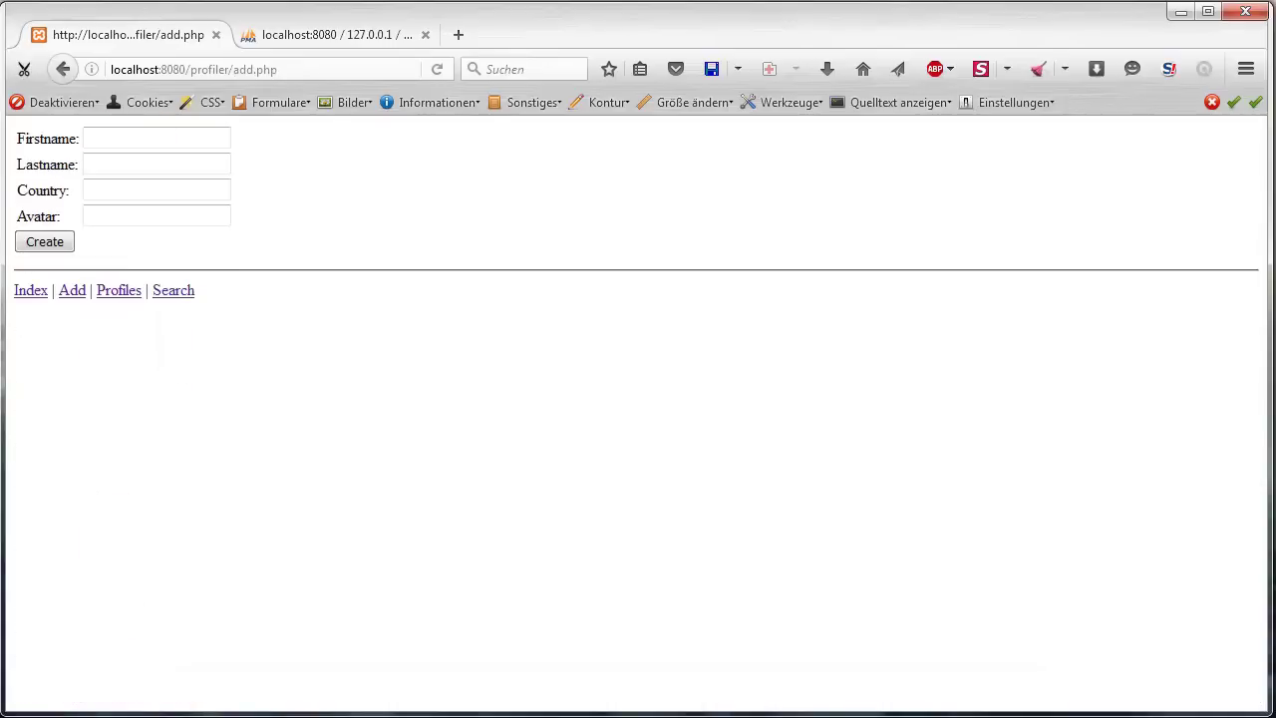